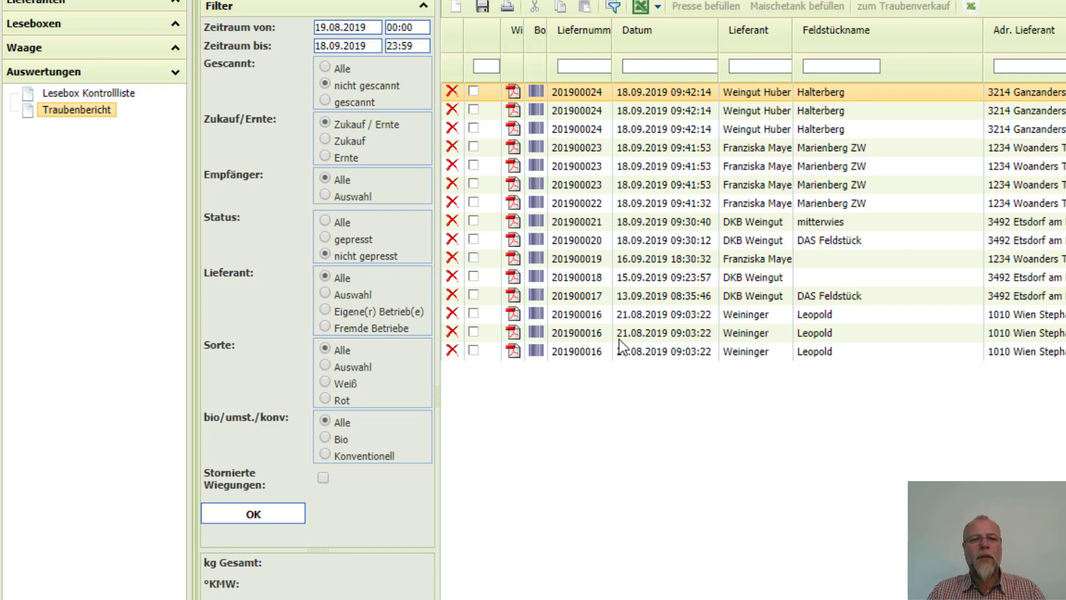
# Filter the grape report by the supplier of the Leopold field and select all filtered delivery rows
pyautogui.click(752, 66)
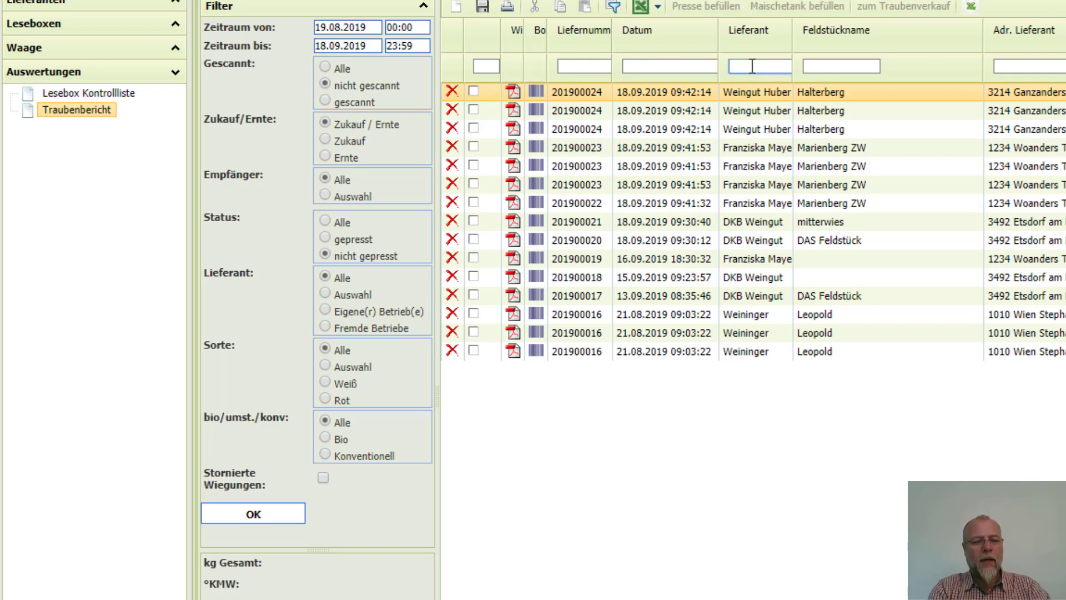
pyautogui.write('Weining')
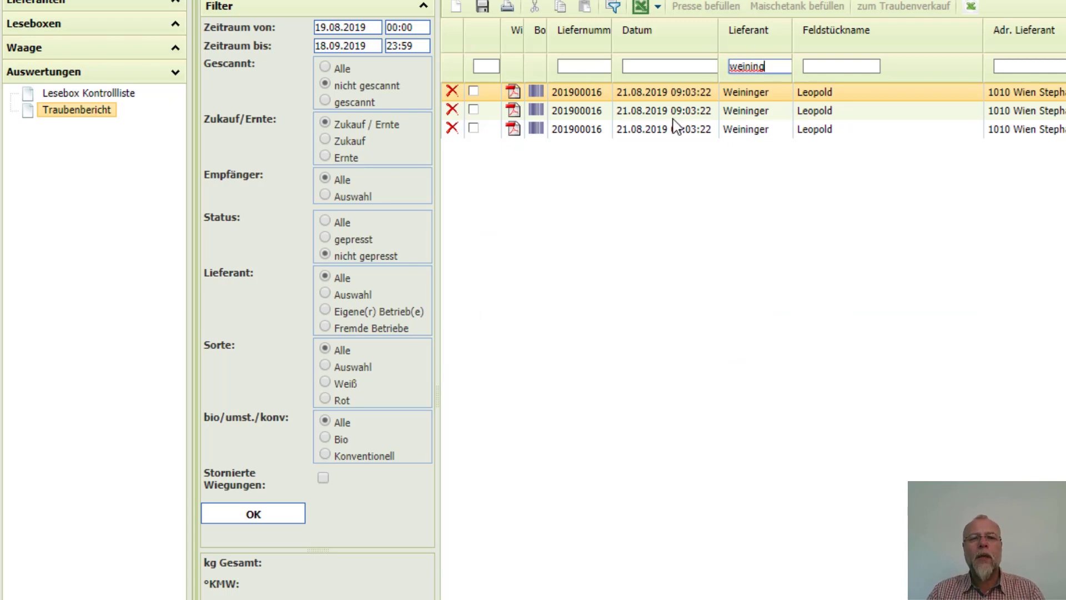
pyautogui.rightClick(651, 114)
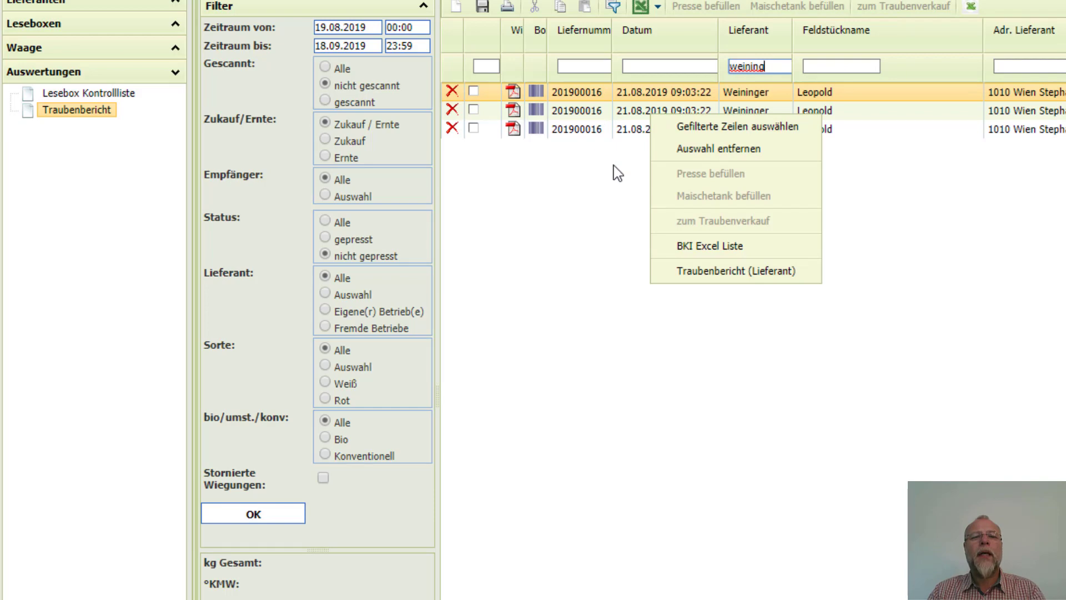
pyautogui.click(709, 127)
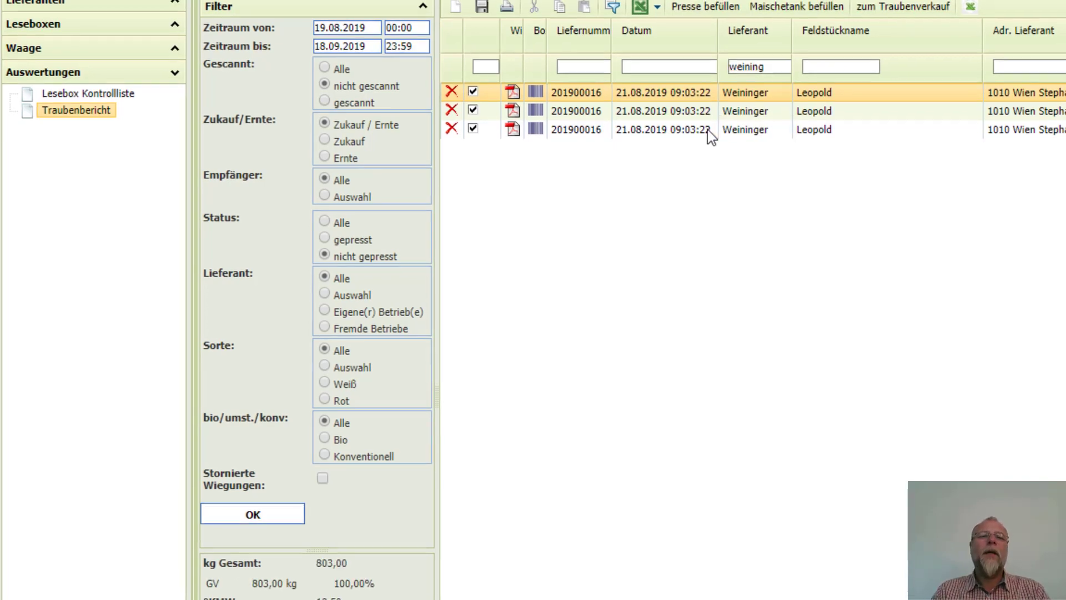
# Fill press P1 with the selected deliveries, accepting the suggested grape data and leaving the note empty
pyautogui.click(669, 51)
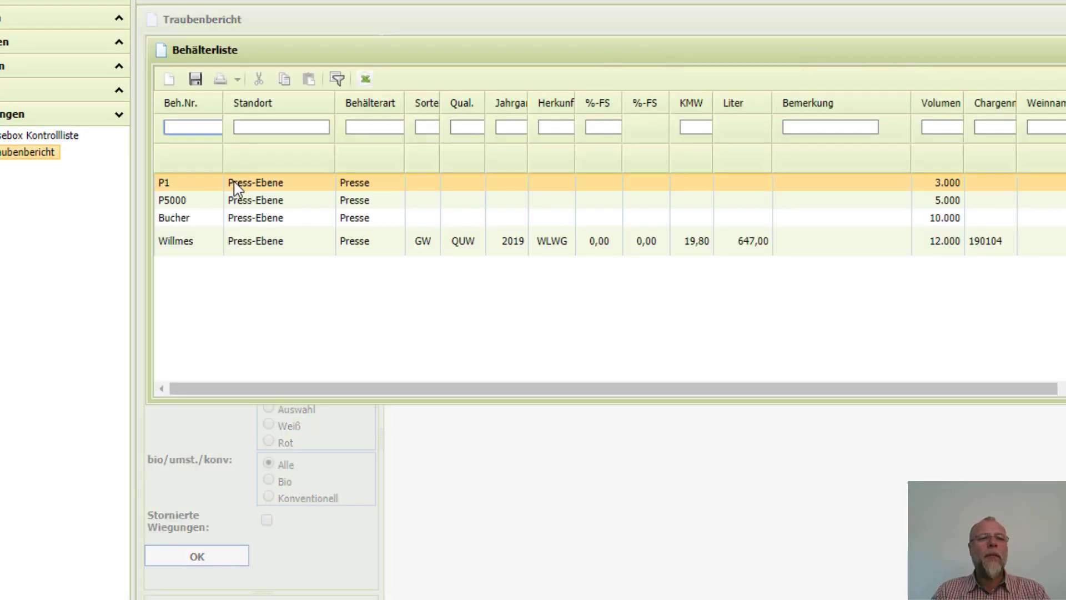
pyautogui.doubleClick(240, 183)
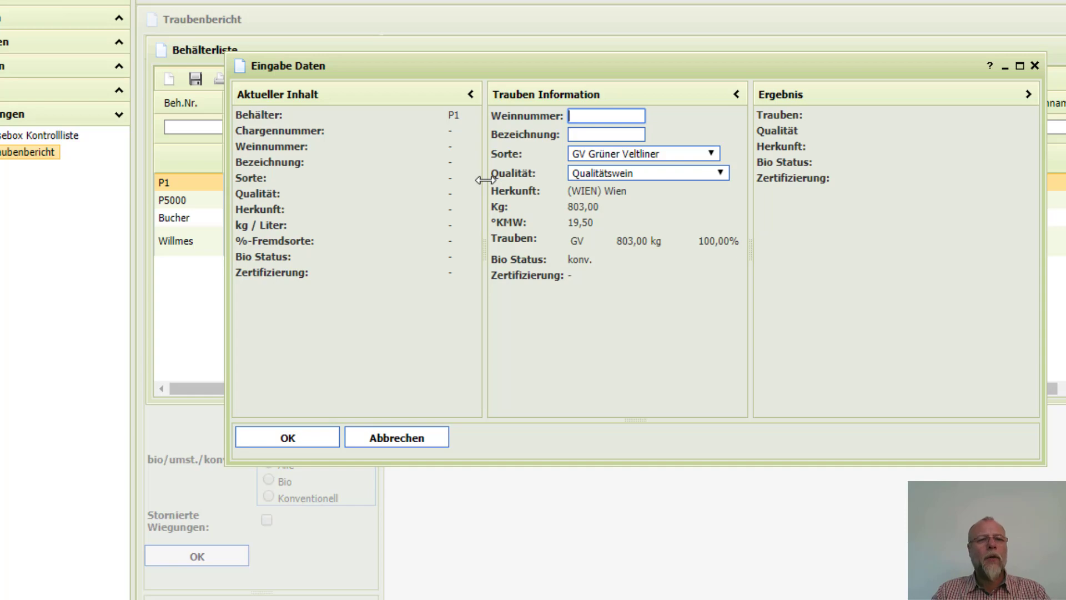
pyautogui.click(299, 442)
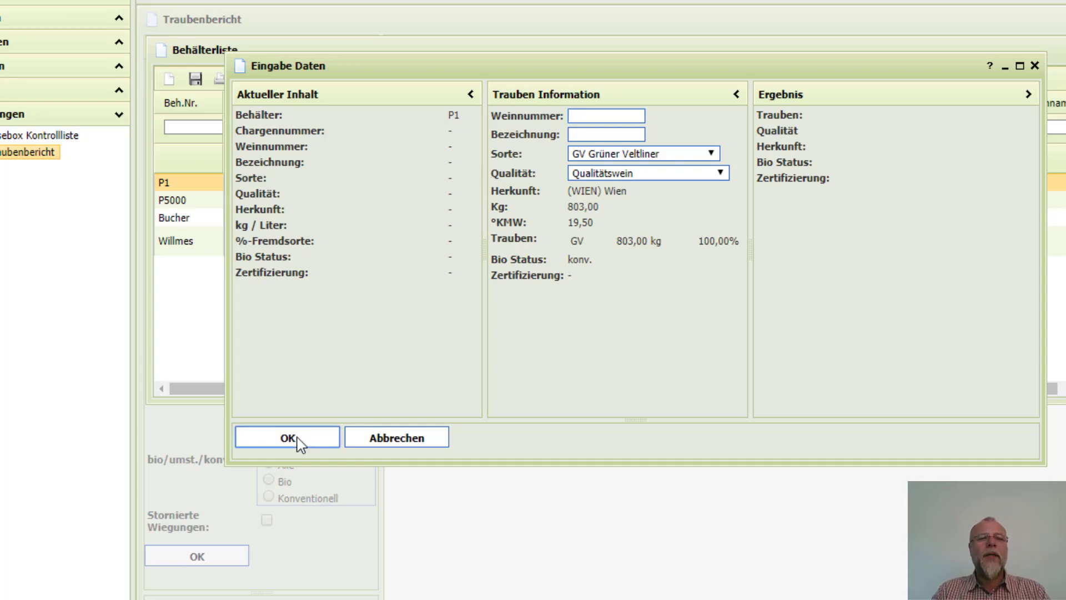
pyautogui.click(463, 290)
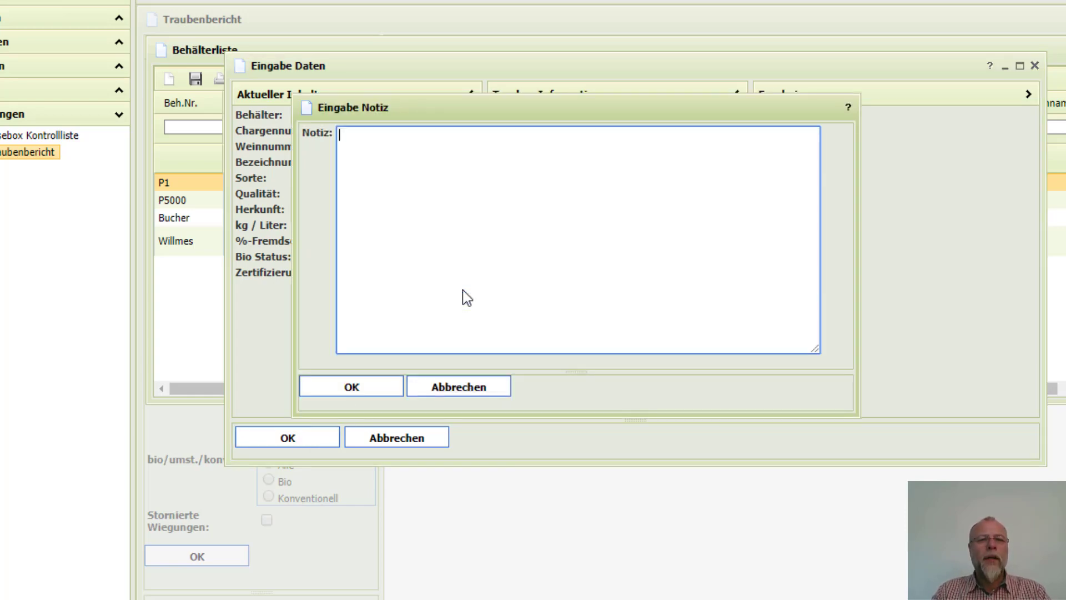
pyautogui.click(371, 392)
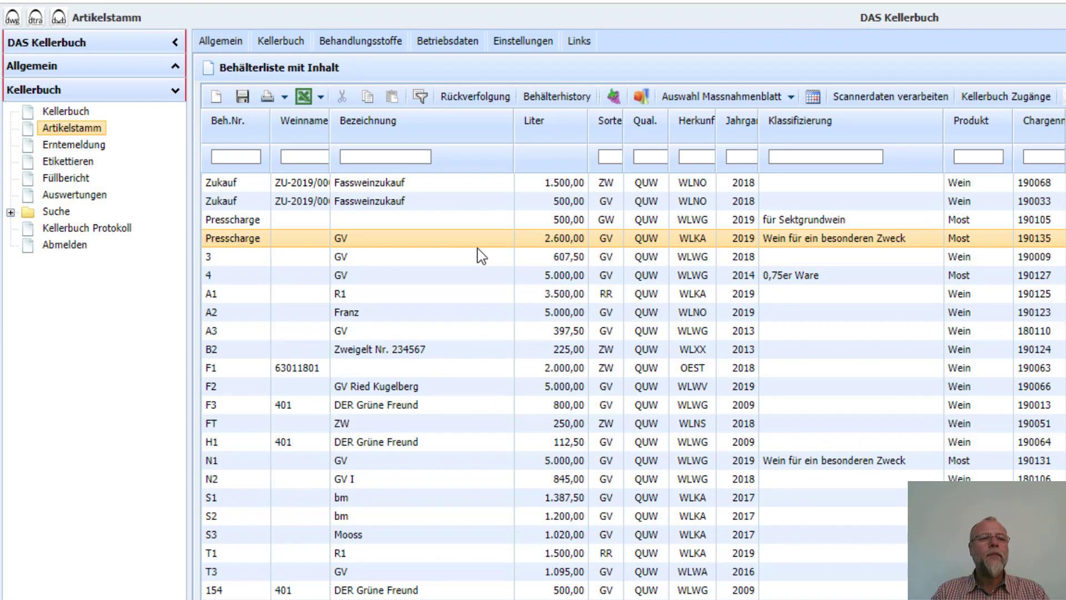
# Reload the DAS Kellerbuch container list, filter the container numbers by "p" and select press P1
pyautogui.click(89, 132)
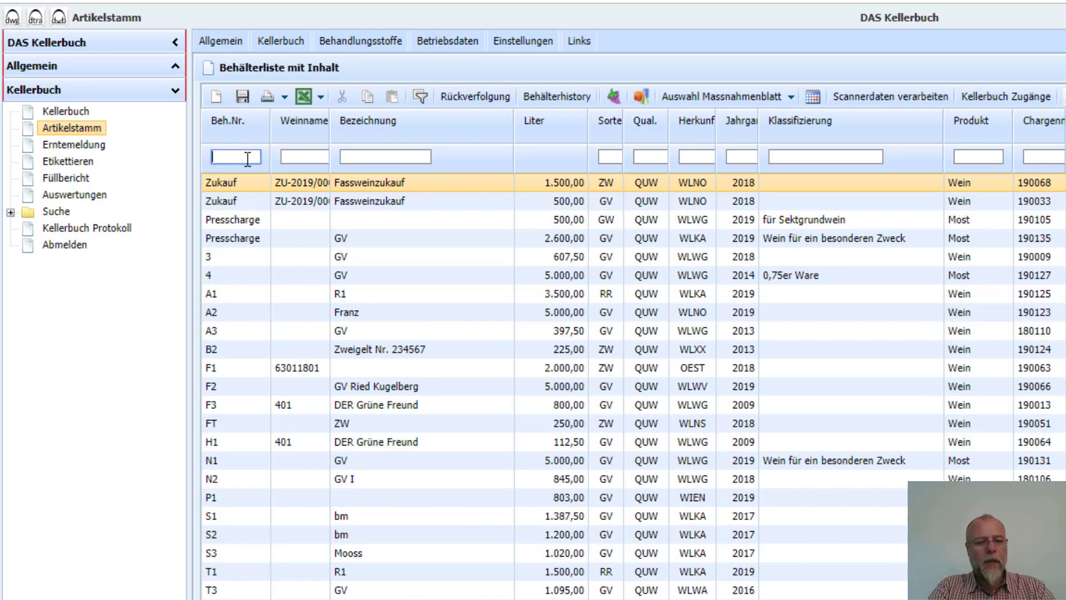
pyautogui.write('p')
pyautogui.click(294, 227)
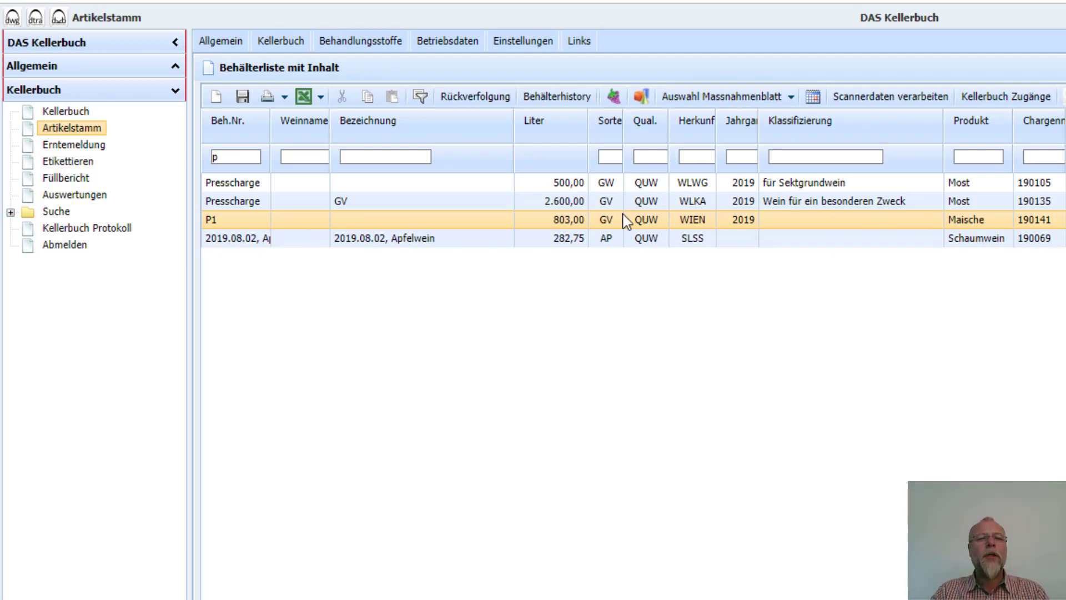
# Start creating a virtual press batch (Virtuelle Presscharge erstellen) from press P1 and accept its listed contents
pyautogui.doubleClick(428, 220)
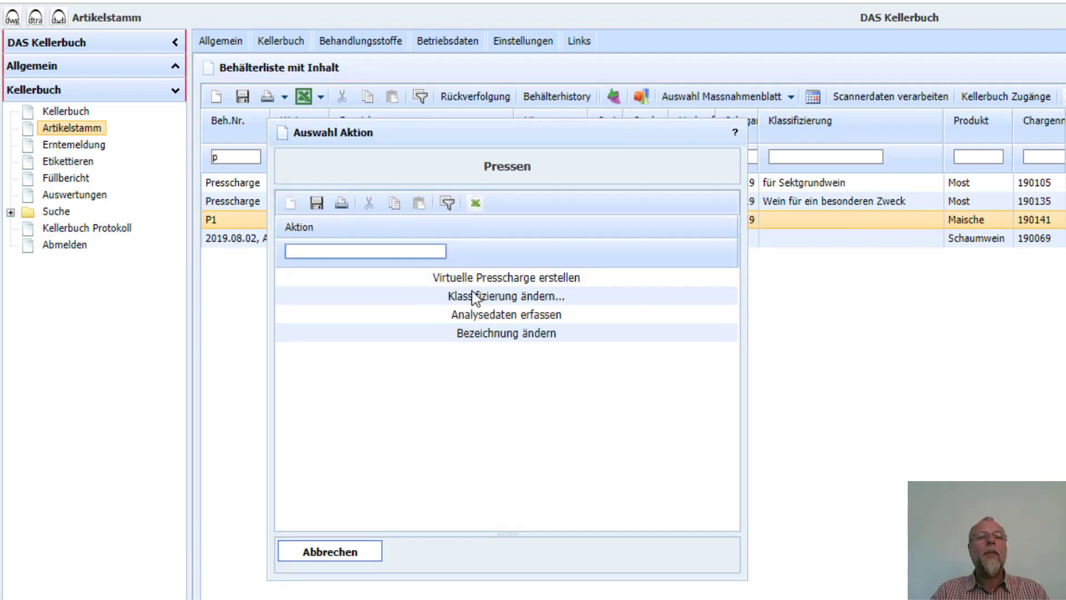
pyautogui.click(496, 281)
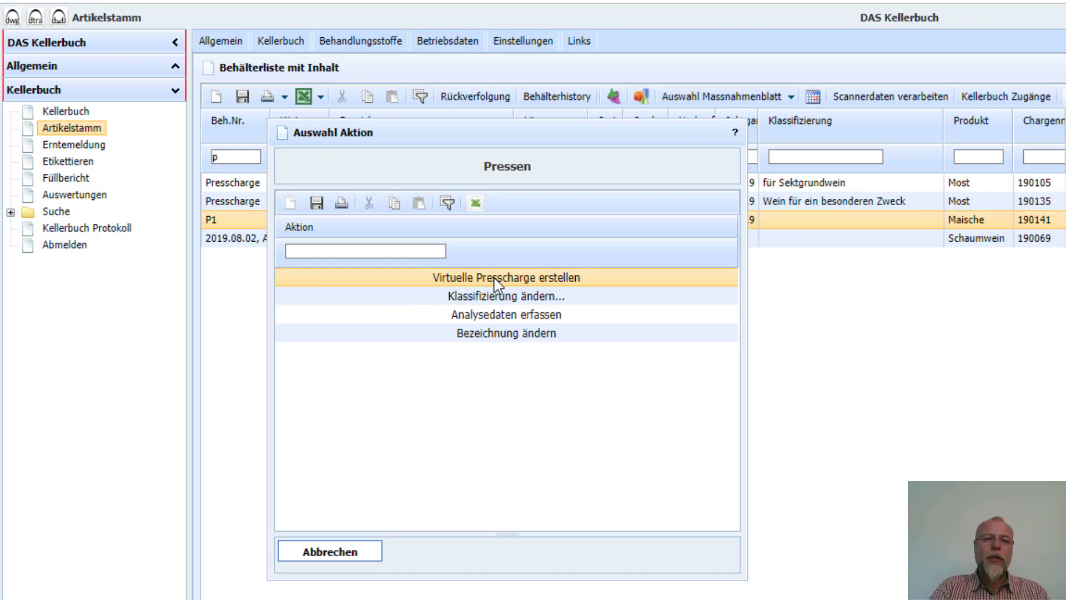
pyautogui.doubleClick(494, 279)
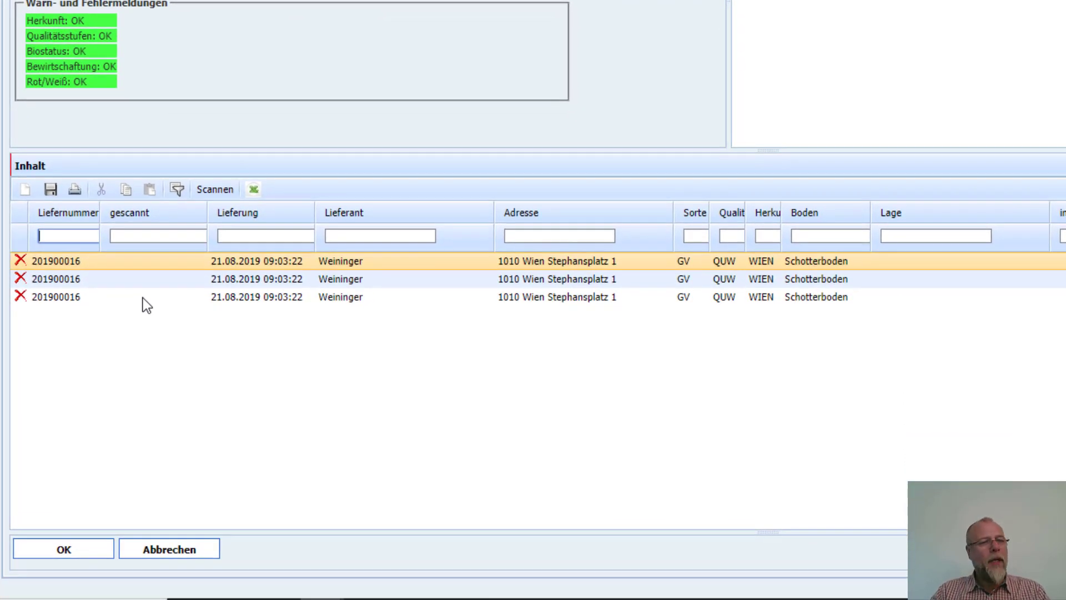
pyautogui.click(41, 546)
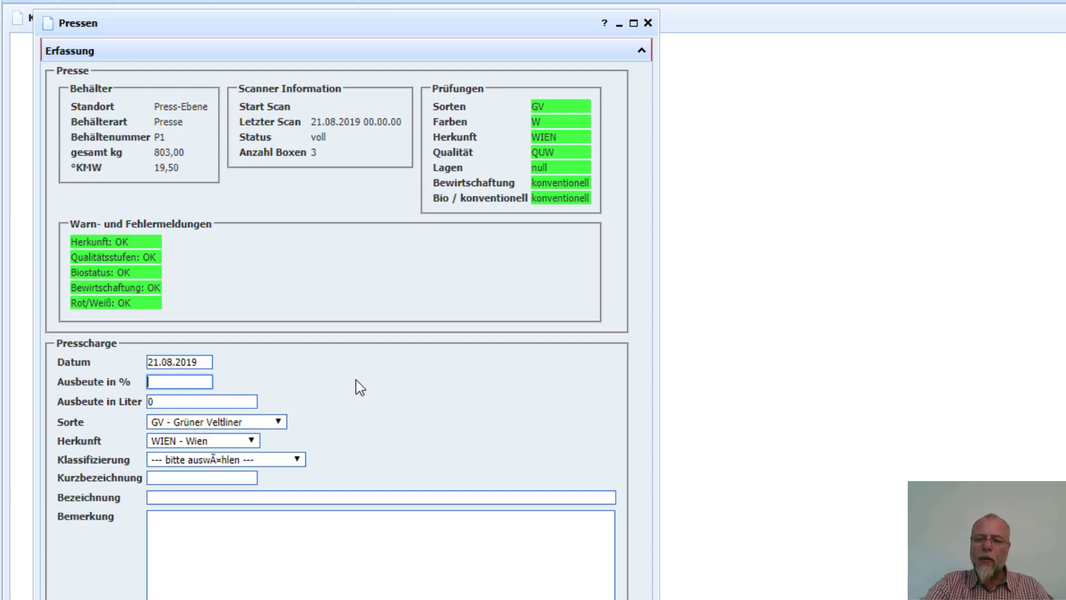
# Enter a 75 % yield for the press batch, and adjust the yield in litres to 600
pyautogui.write('75')
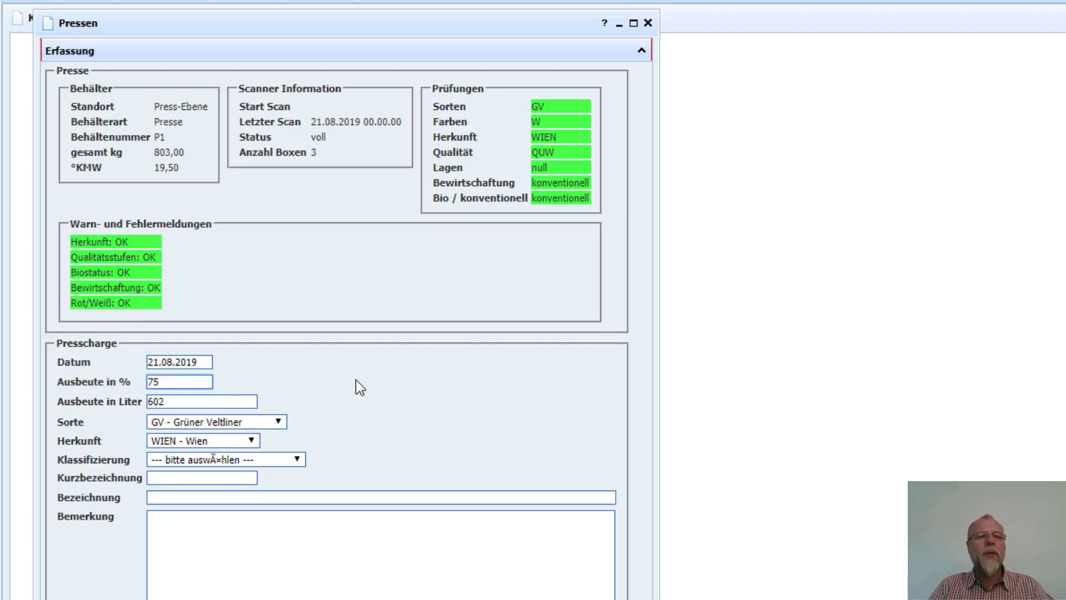
pyautogui.click(203, 398)
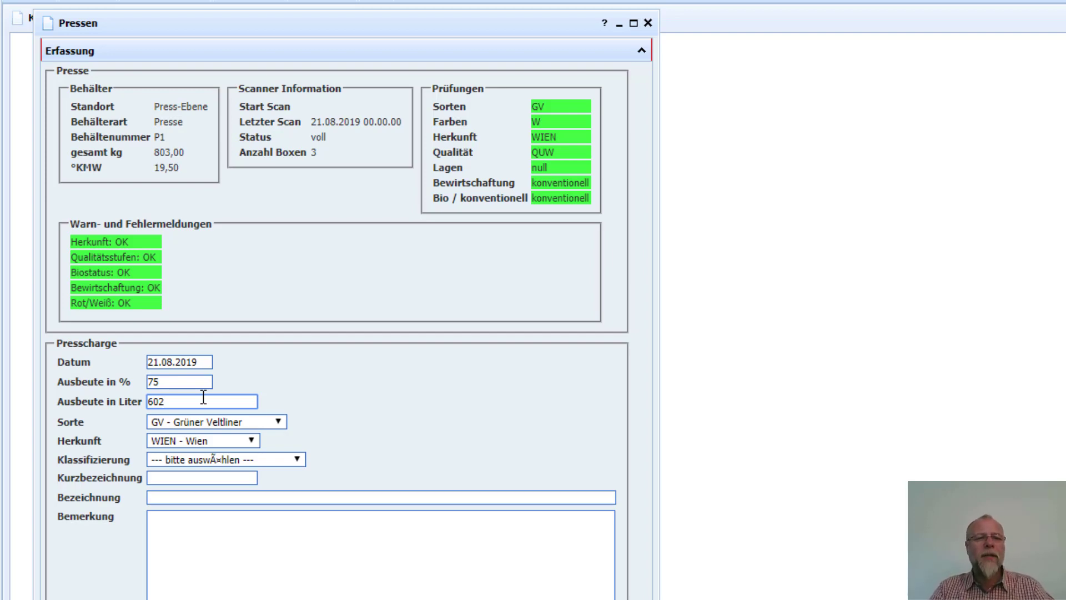
pyautogui.press('BackSpace')
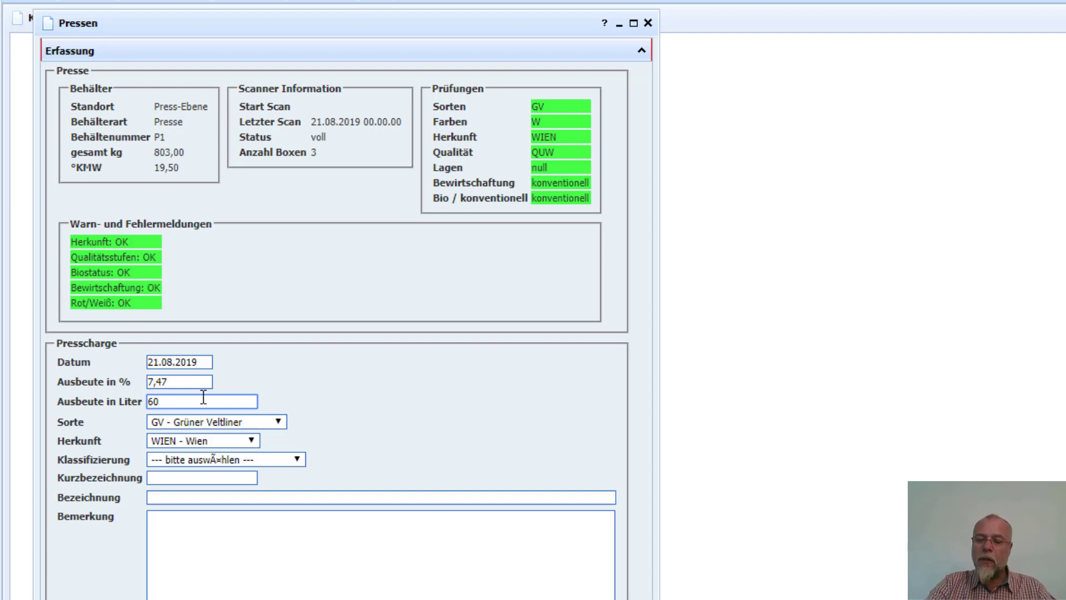
pyautogui.write('0')
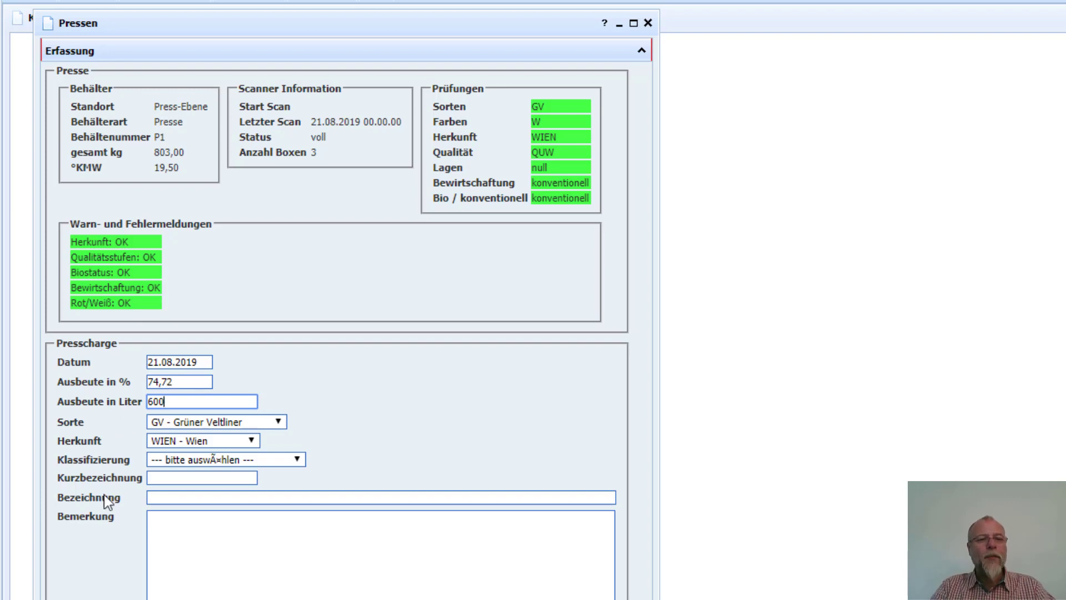
# Classify the press batch as "Wein für ein besonderen Zweck", enter GV as its Bezeichnung and confirm the pressing data
pyautogui.click(210, 460)
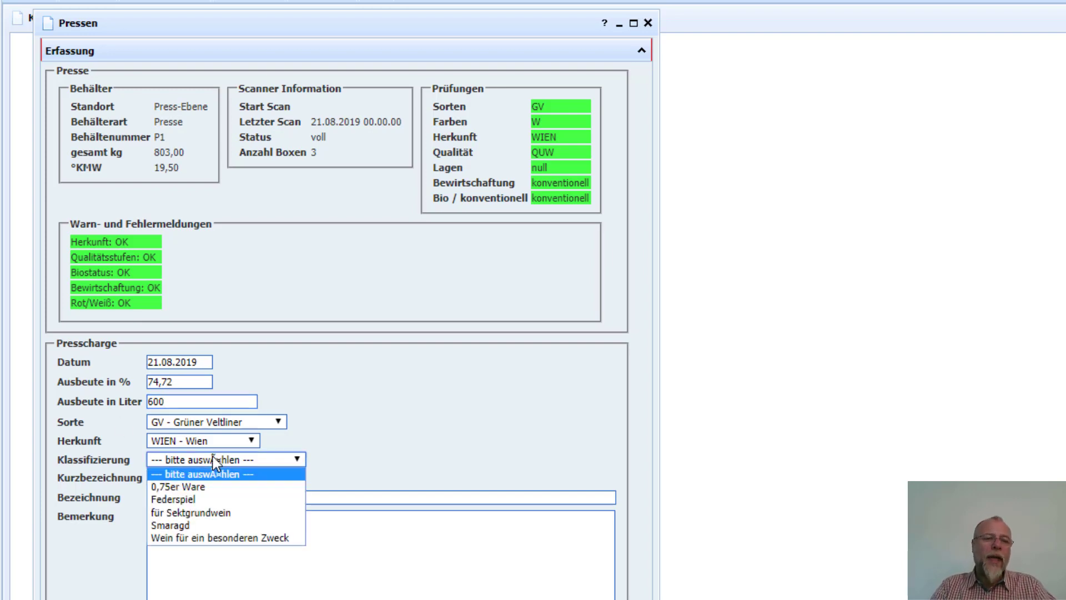
pyautogui.scroll(-3, 217, 538)
pyautogui.click(218, 537)
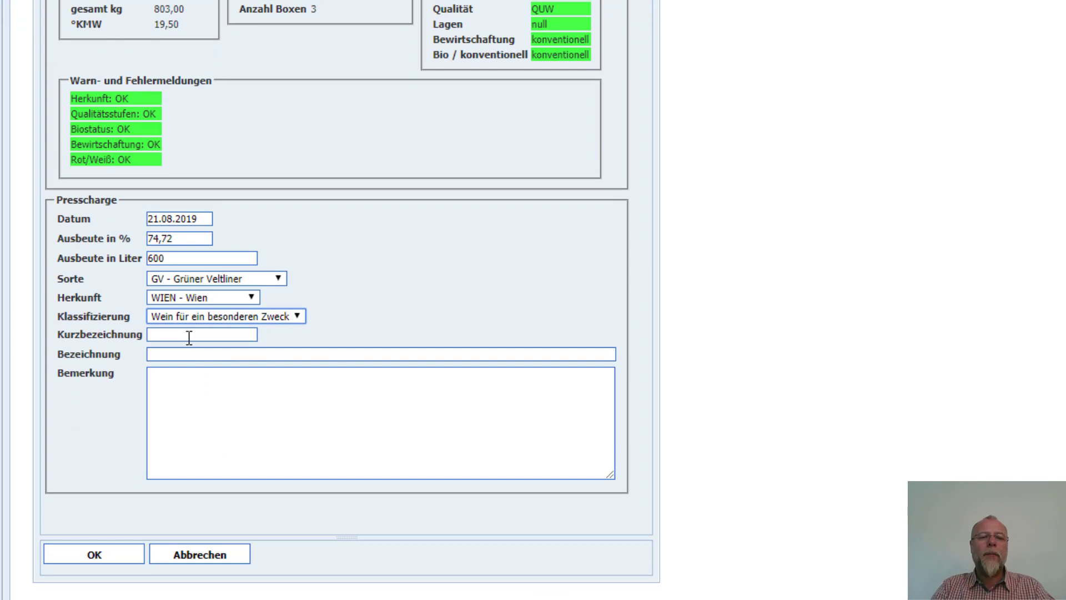
pyautogui.click(183, 351)
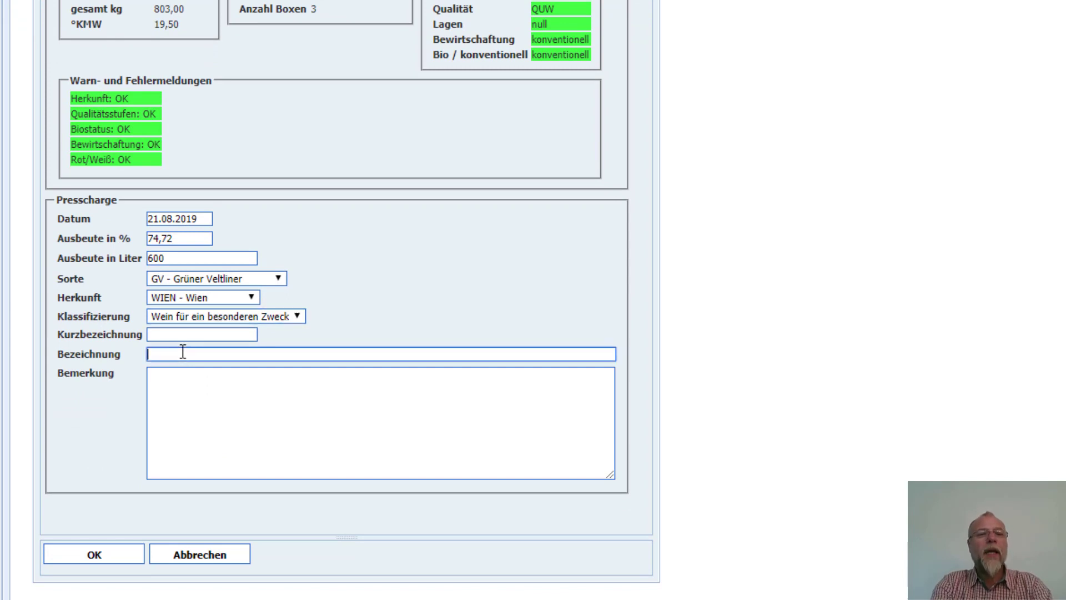
pyautogui.write('GV')
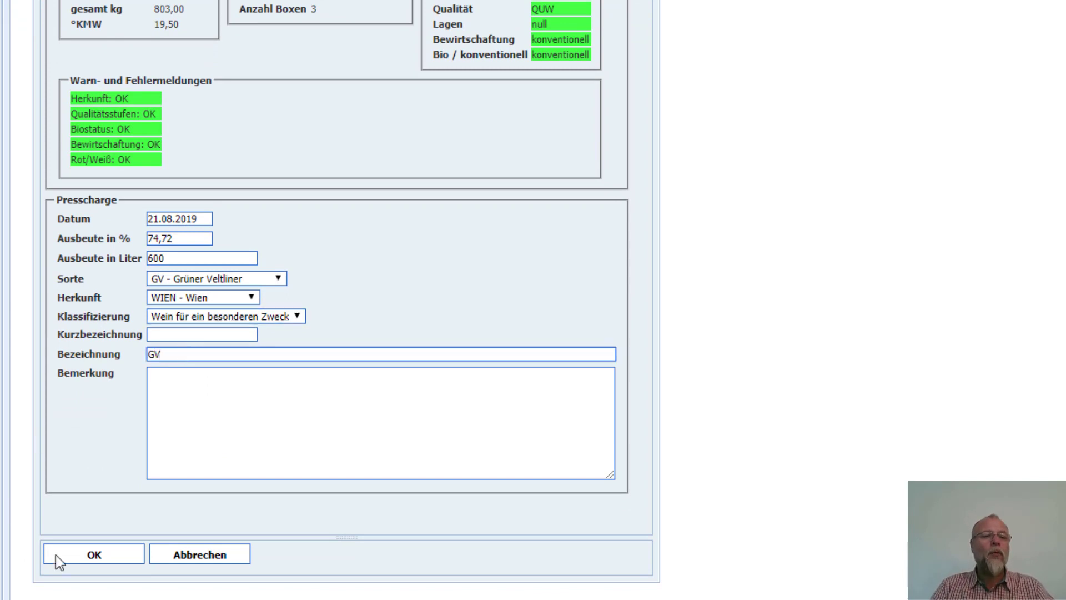
pyautogui.click(101, 561)
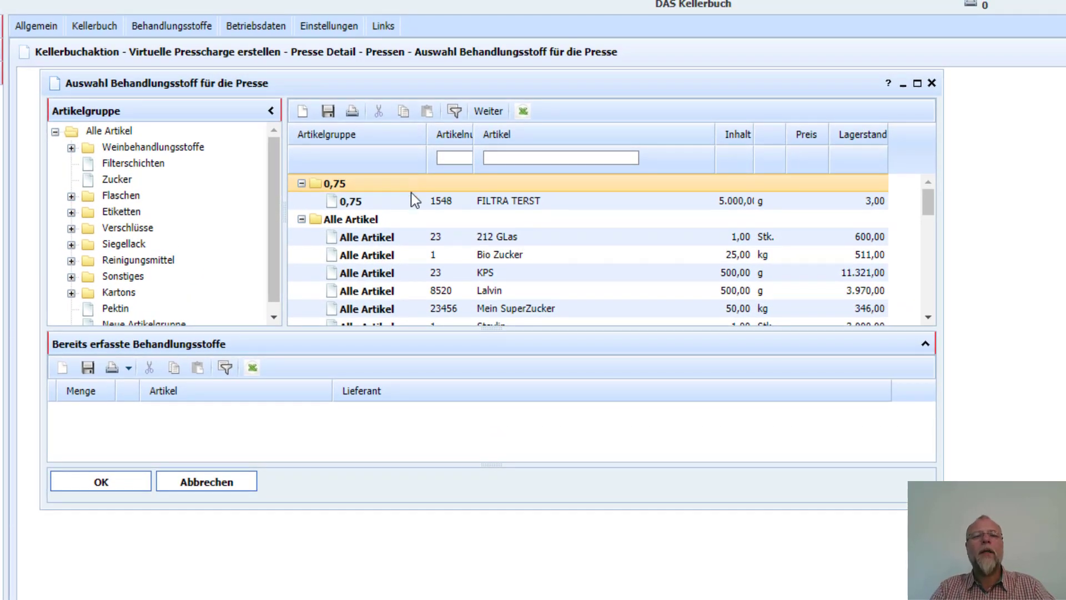
# Record 34 g of EnzA from the 10.01.2017 delivery as press treatment, and decline immediate assignment of the batch to real containers
pyautogui.click(528, 159)
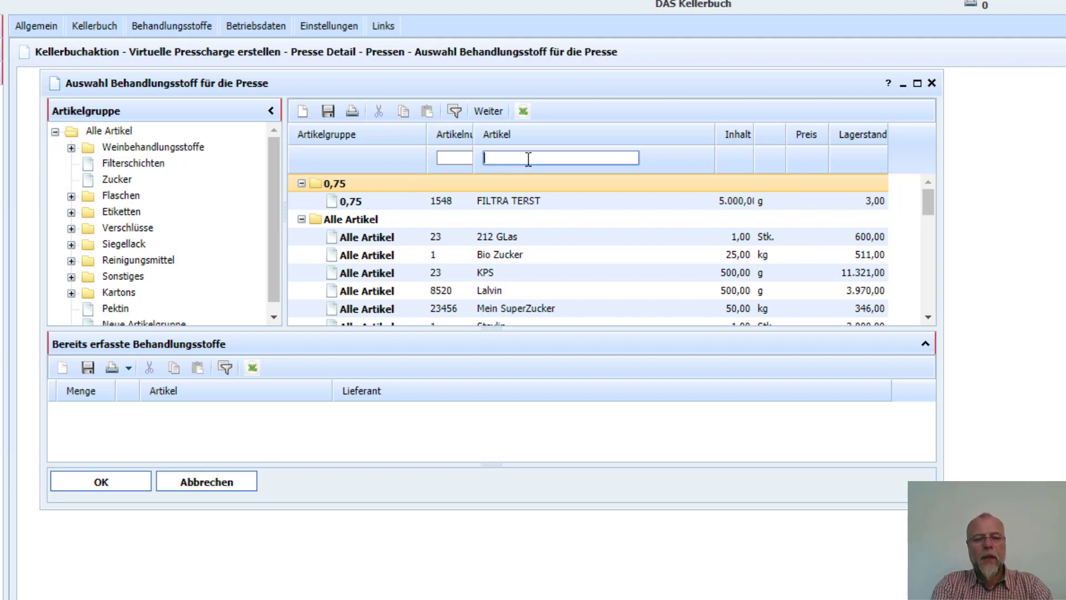
pyautogui.write('enz')
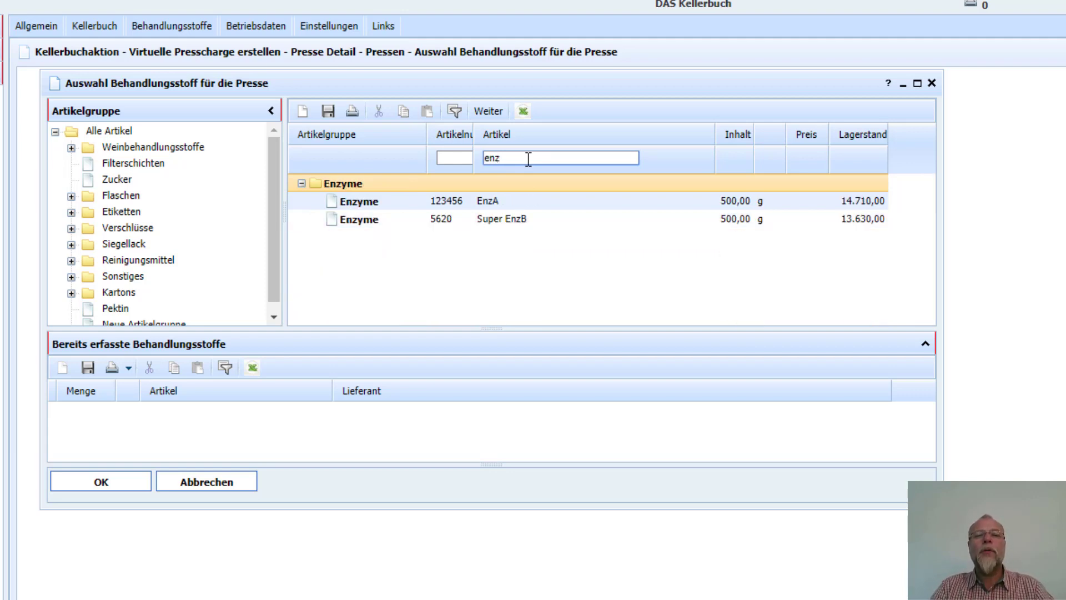
pyautogui.doubleClick(498, 202)
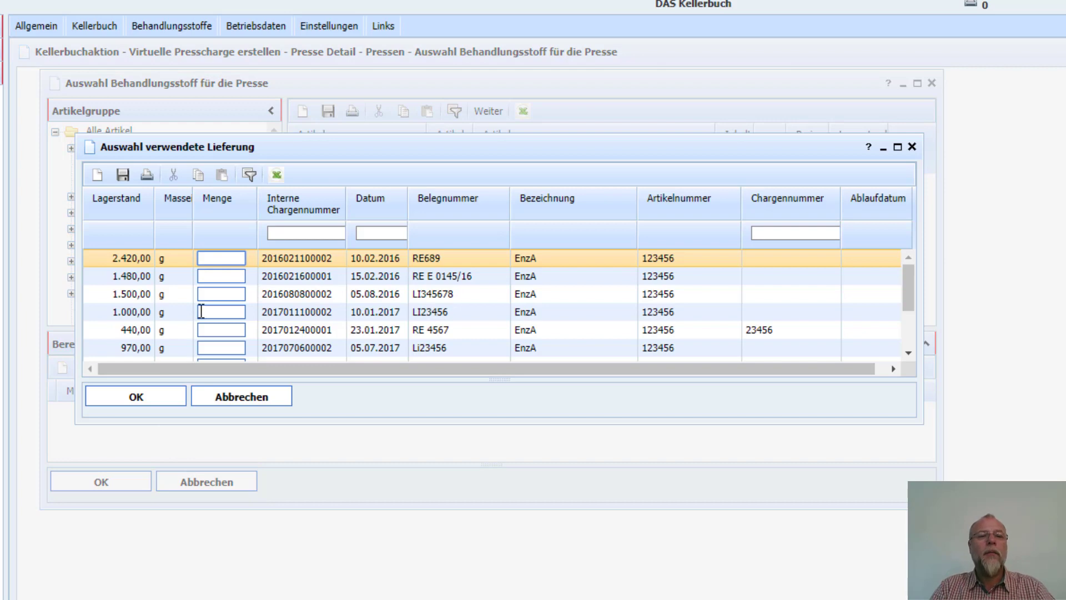
pyautogui.click(222, 310)
pyautogui.write('34')
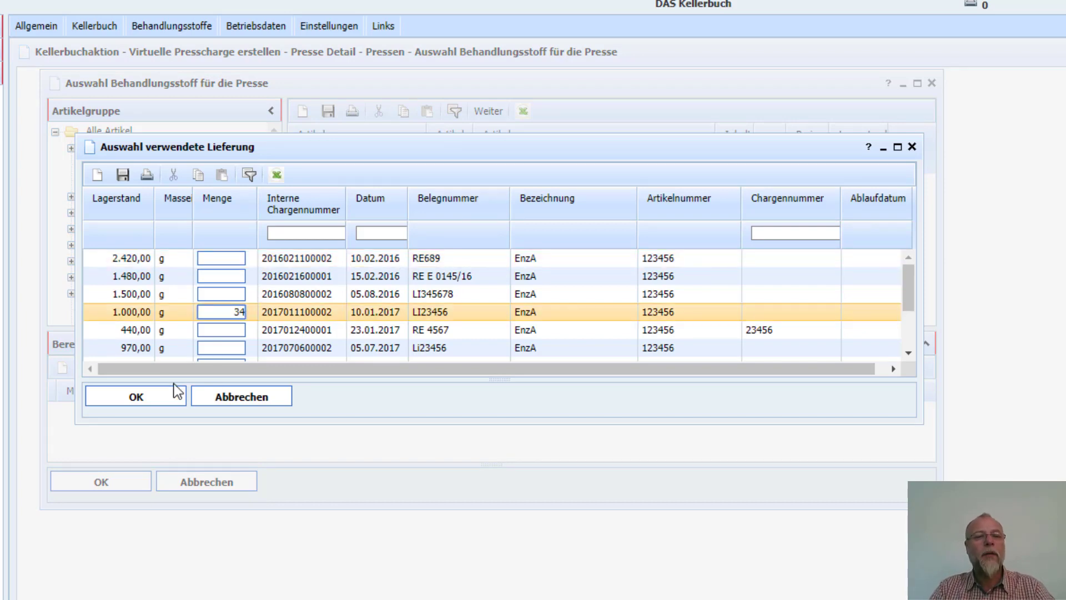
pyautogui.click(145, 405)
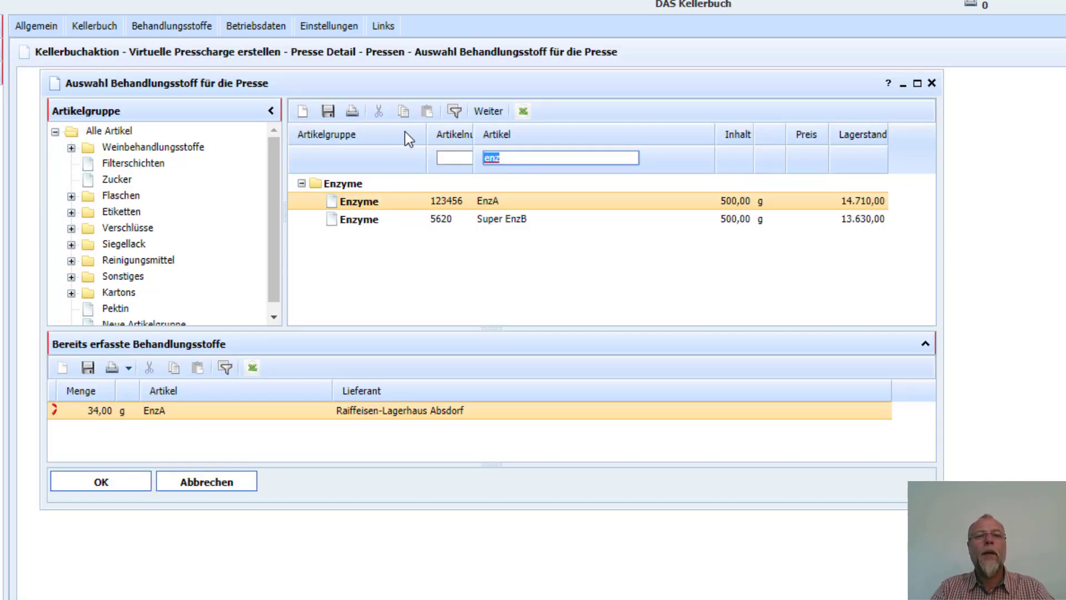
pyautogui.click(498, 111)
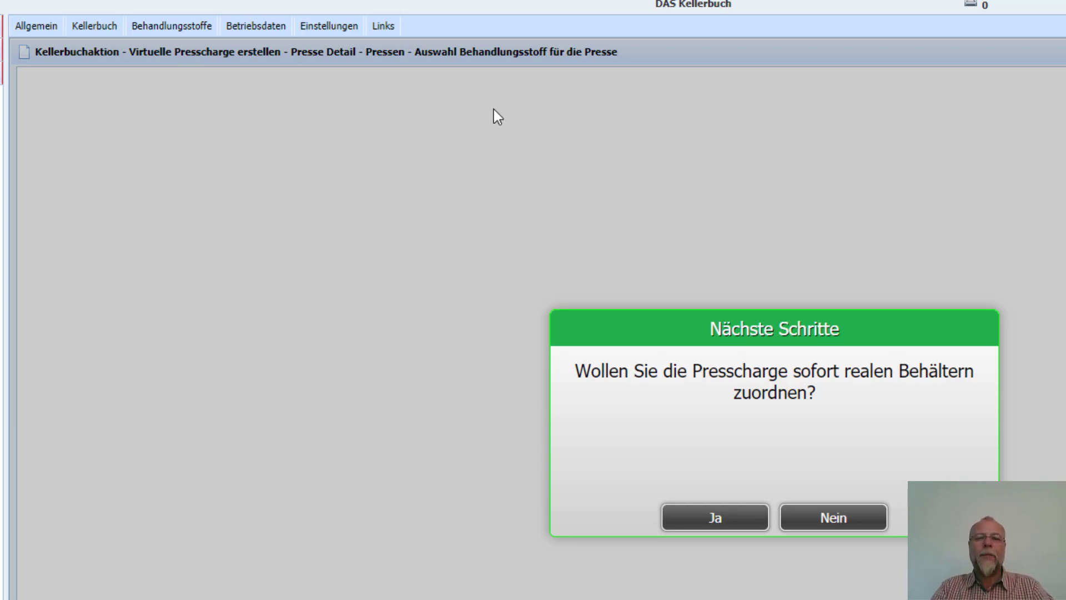
pyautogui.click(848, 527)
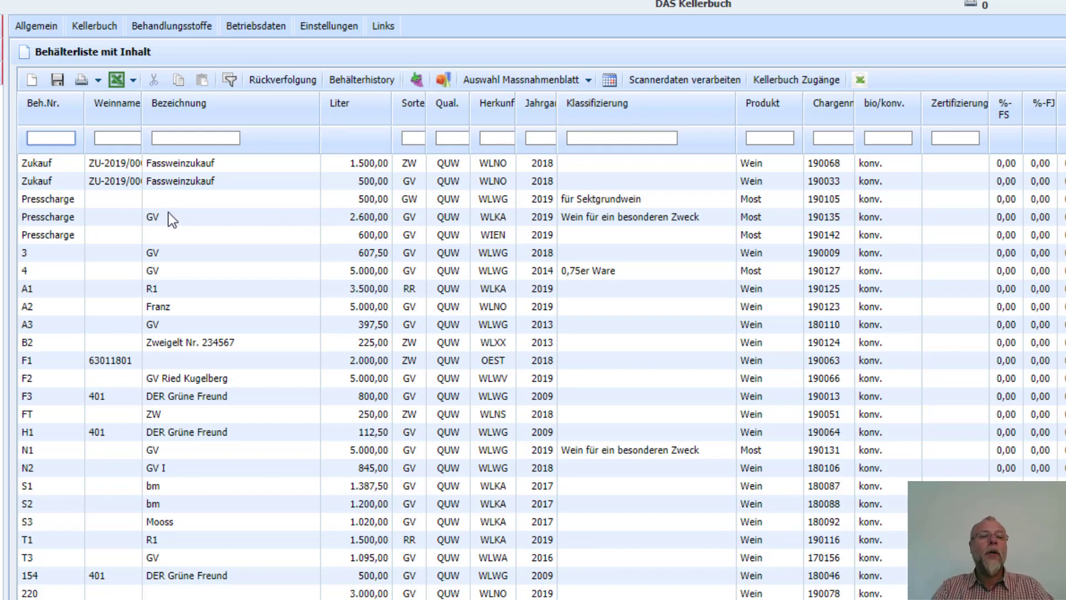
# Start splitting GV press batch 190135 into physical containers for sedimentation, and accept 2.600 litres as the withdrawal
pyautogui.click(115, 222)
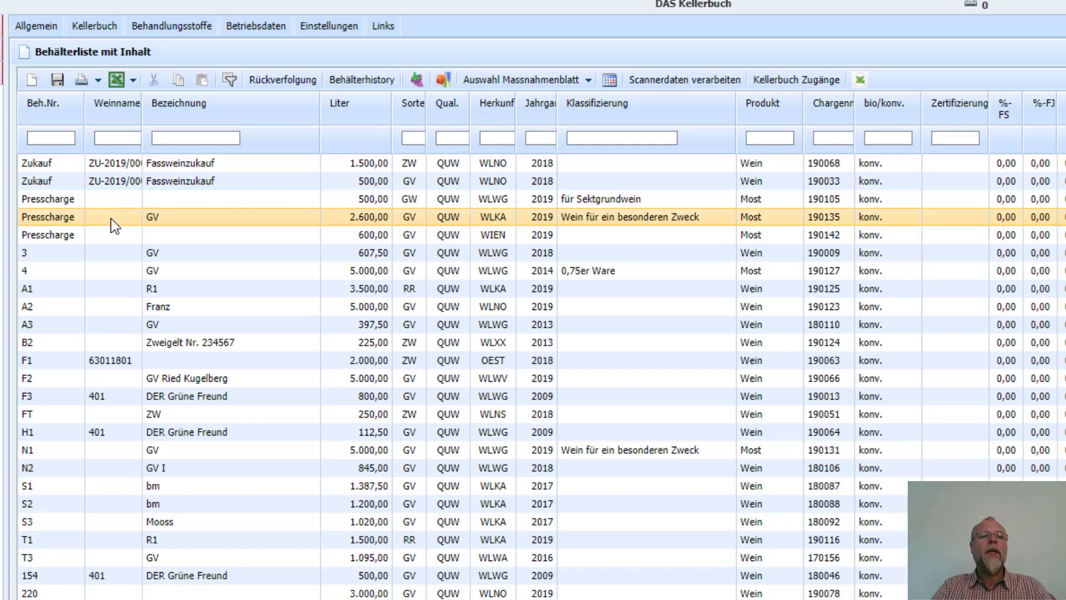
pyautogui.doubleClick(259, 217)
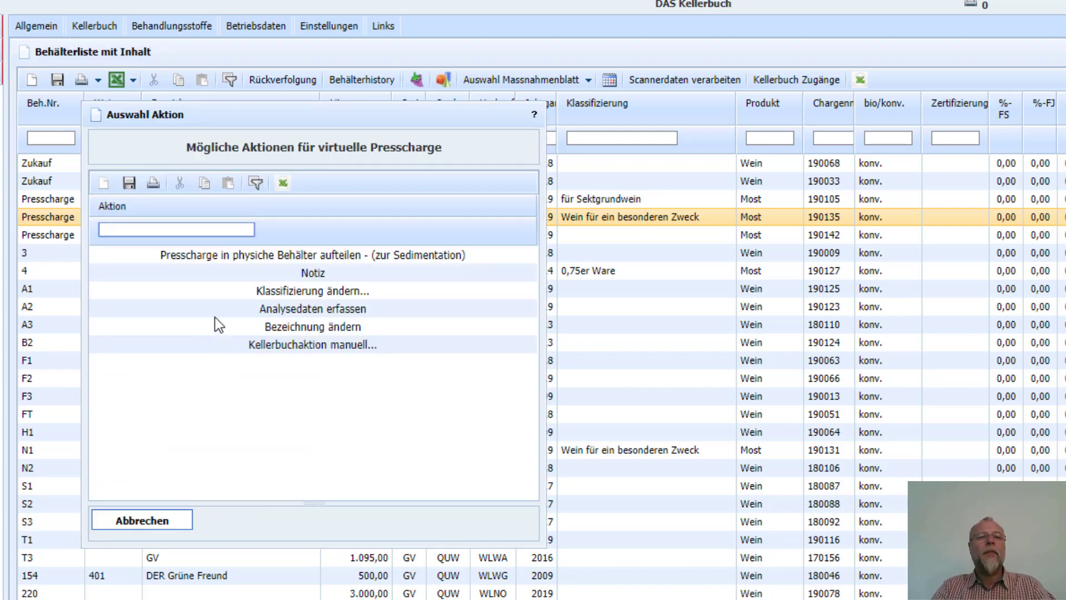
pyautogui.click(252, 259)
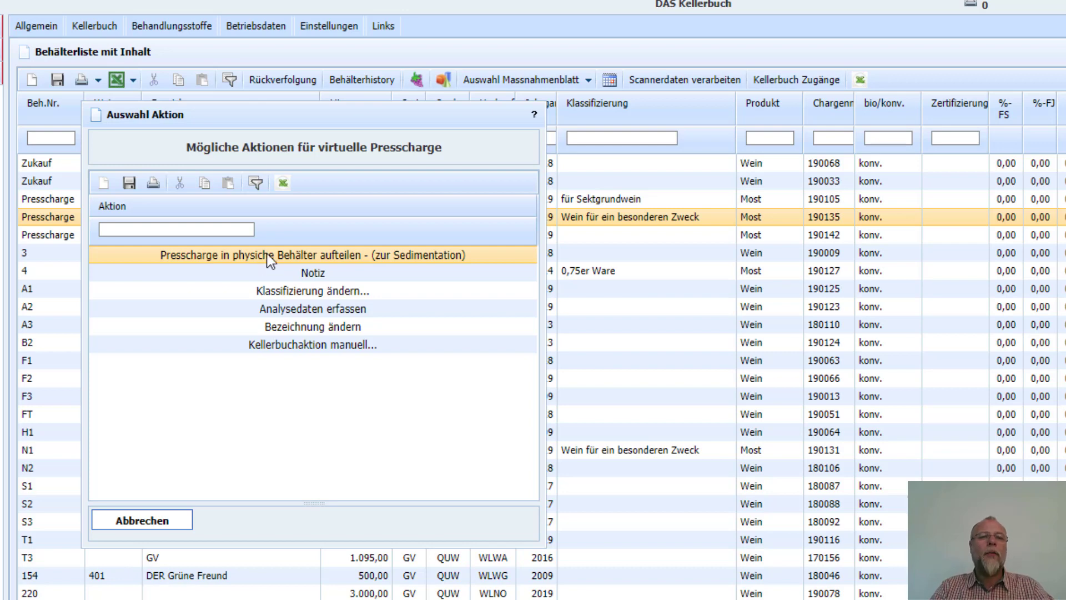
pyautogui.doubleClick(269, 259)
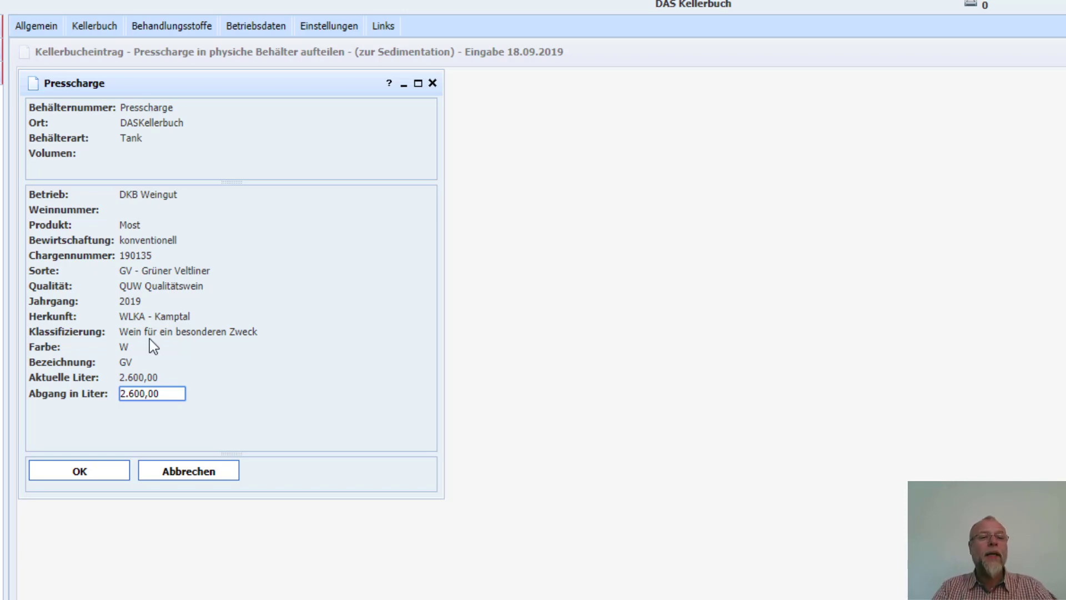
pyautogui.click(104, 471)
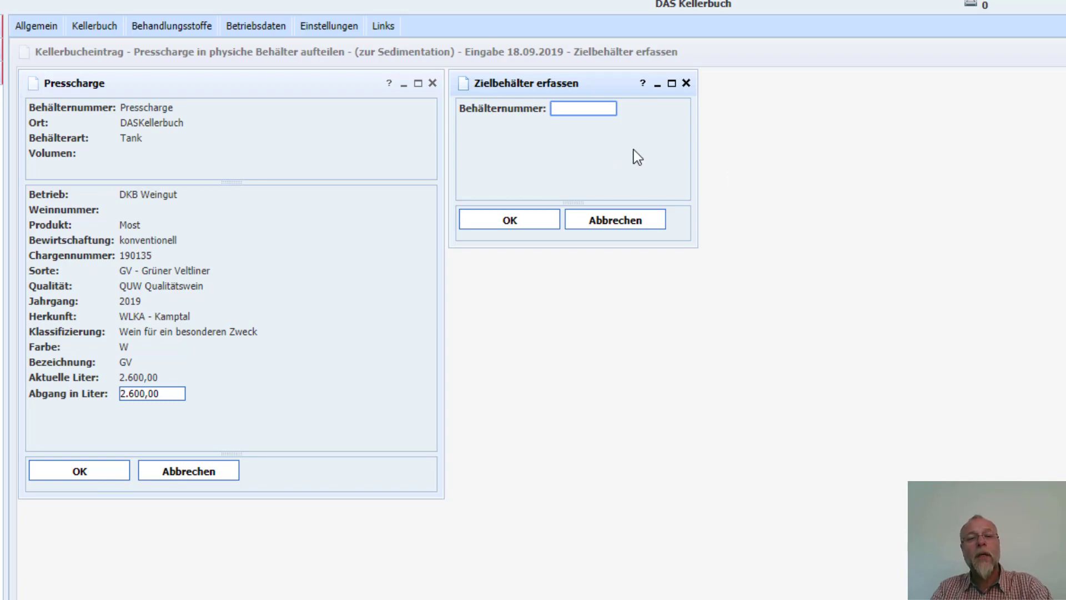
# Assign 2500 litres of the press batch to tank T105, and finish the split without writing off the rest as biomass
pyautogui.write('t')
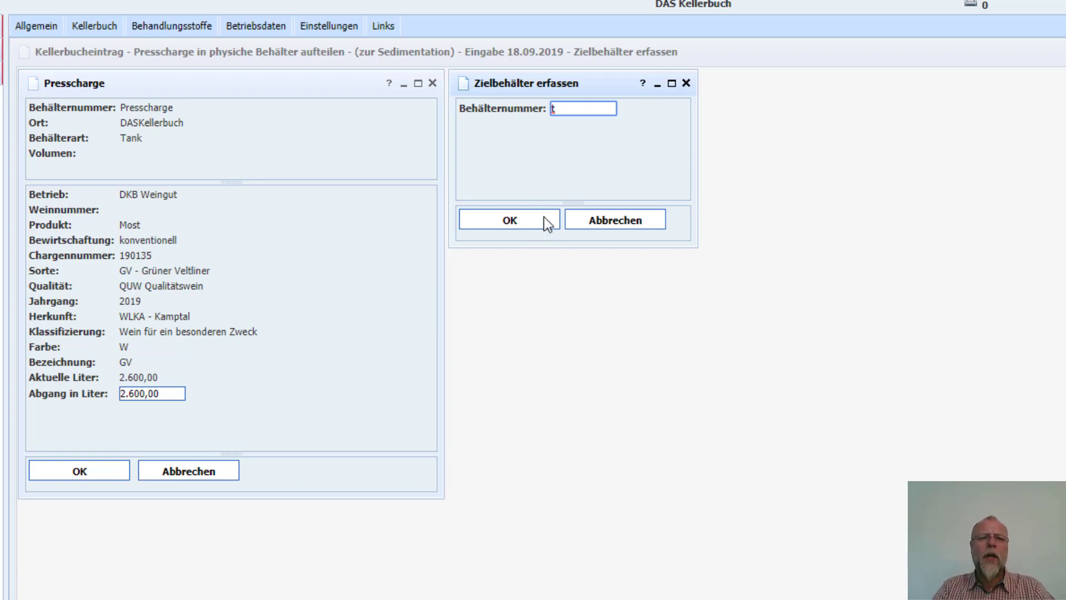
pyautogui.click(544, 219)
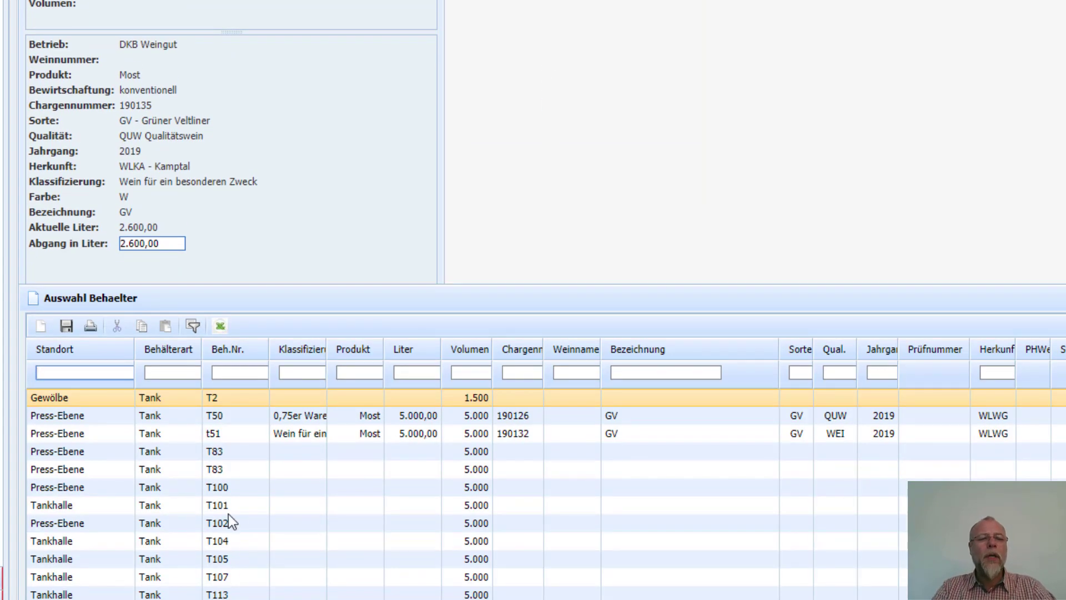
pyautogui.doubleClick(225, 557)
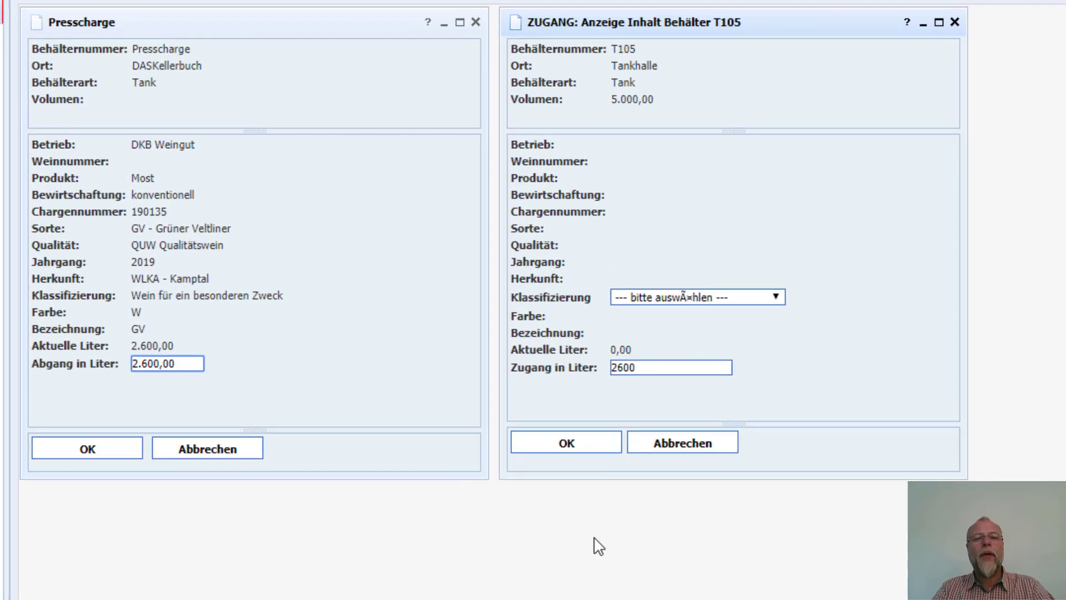
pyautogui.moveTo(679, 370); pyautogui.dragTo(495, 368)
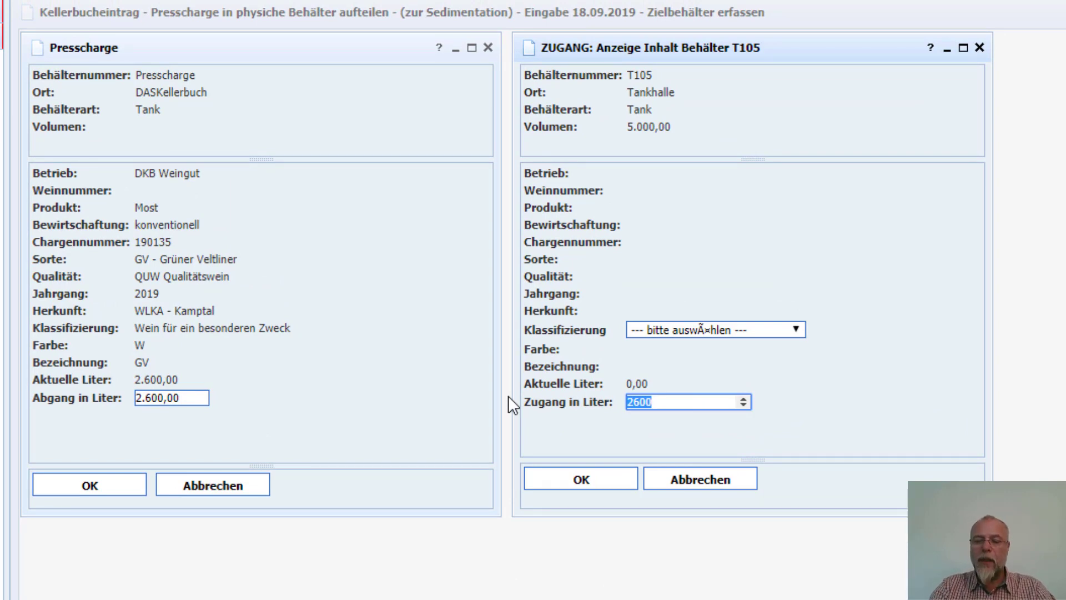
pyautogui.write('2500')
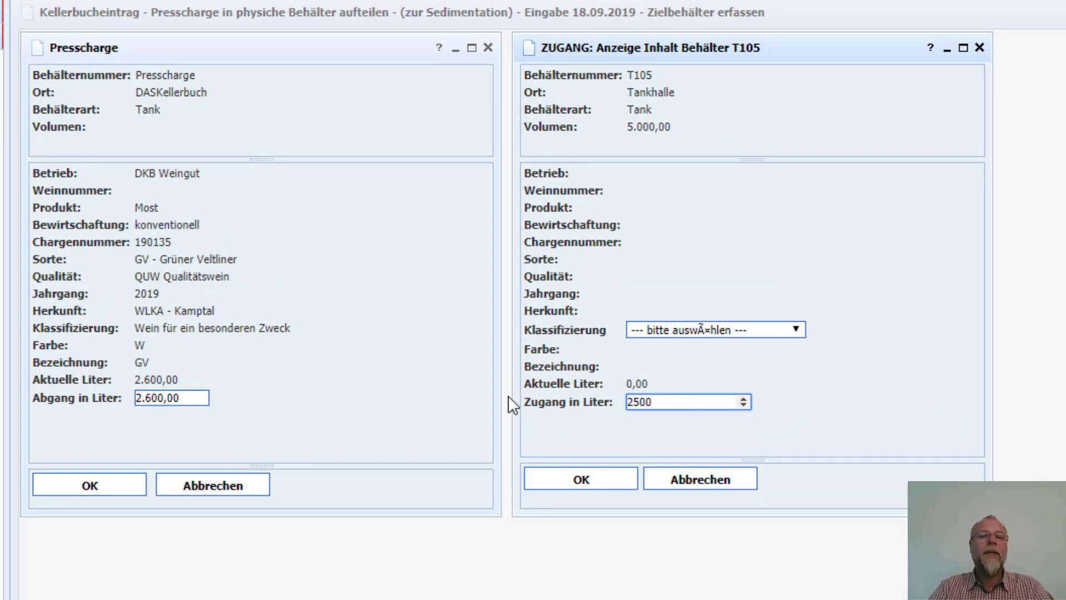
pyautogui.click(589, 480)
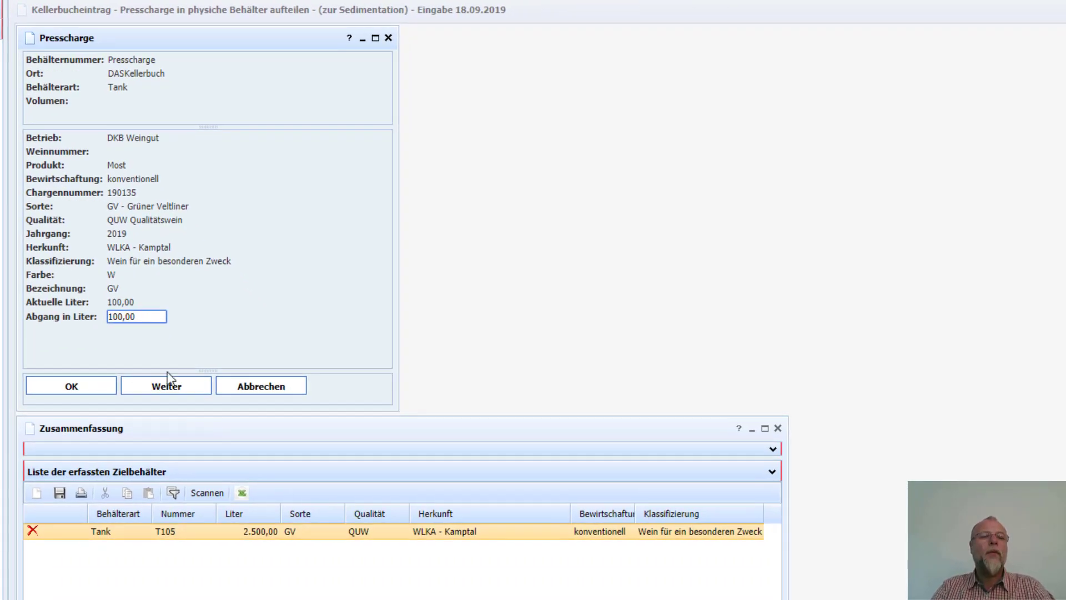
pyautogui.click(158, 390)
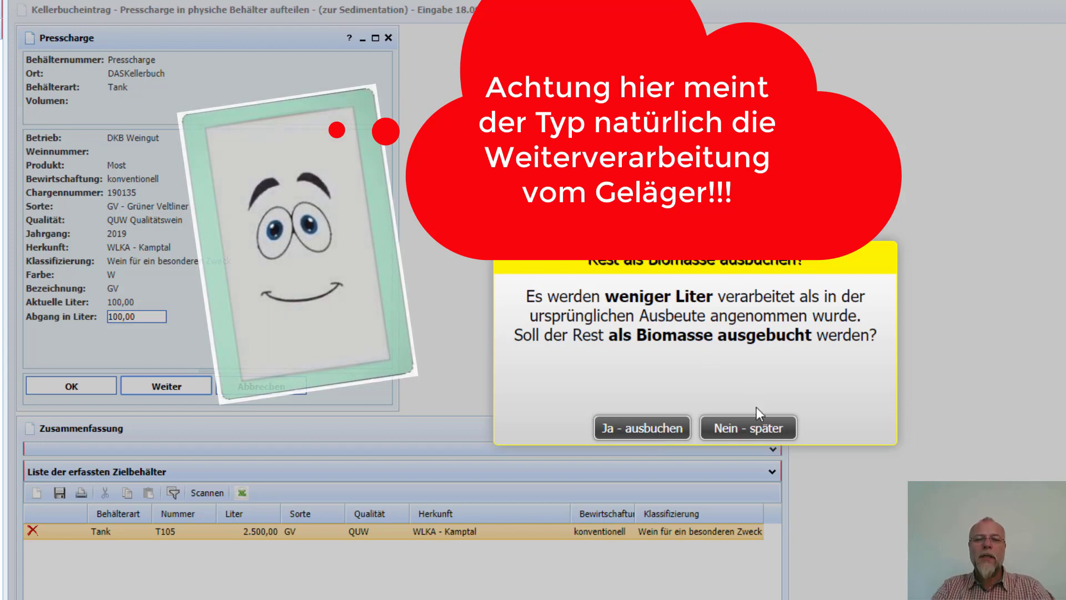
pyautogui.click(752, 429)
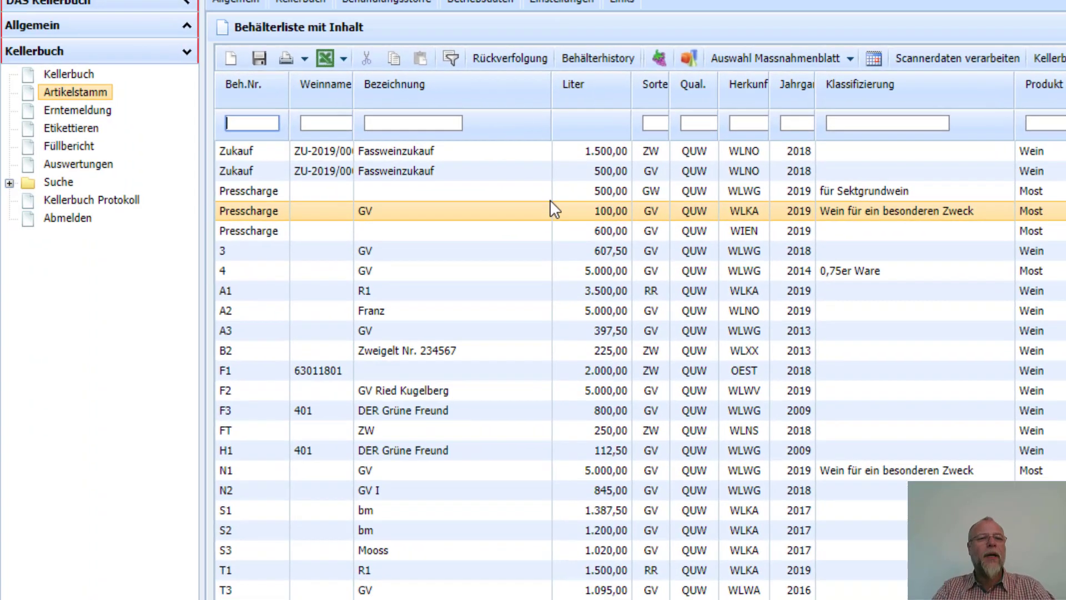
# Delete the T105 "Presscharge zur Sedimentation" entry dated 18.09.2019 from the Kellerbuch Protokoll and confirm the deletion
pyautogui.click(132, 209)
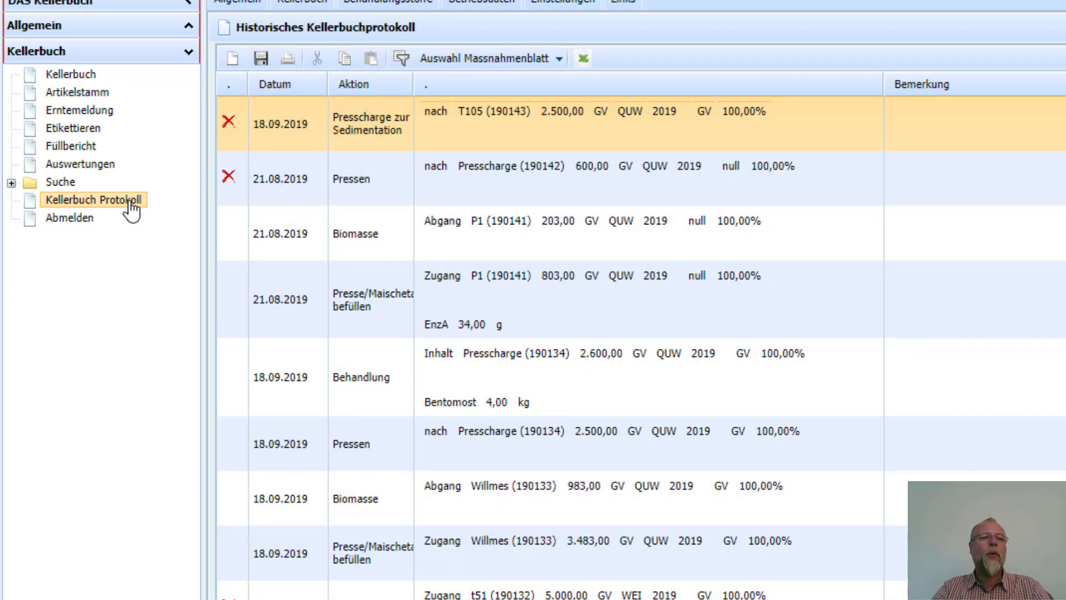
pyautogui.click(230, 124)
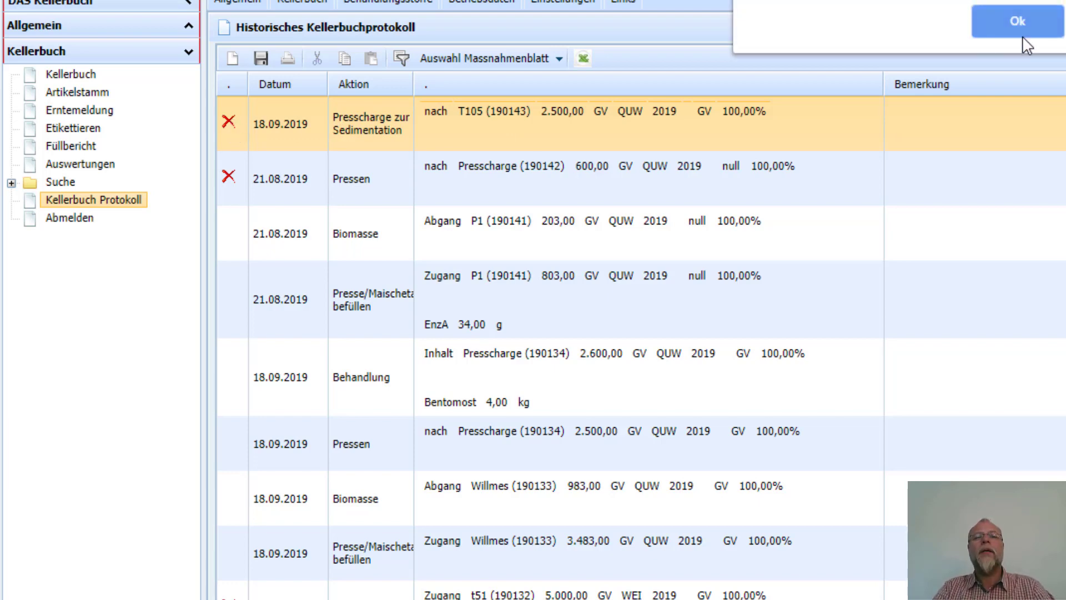
pyautogui.click(1018, 25)
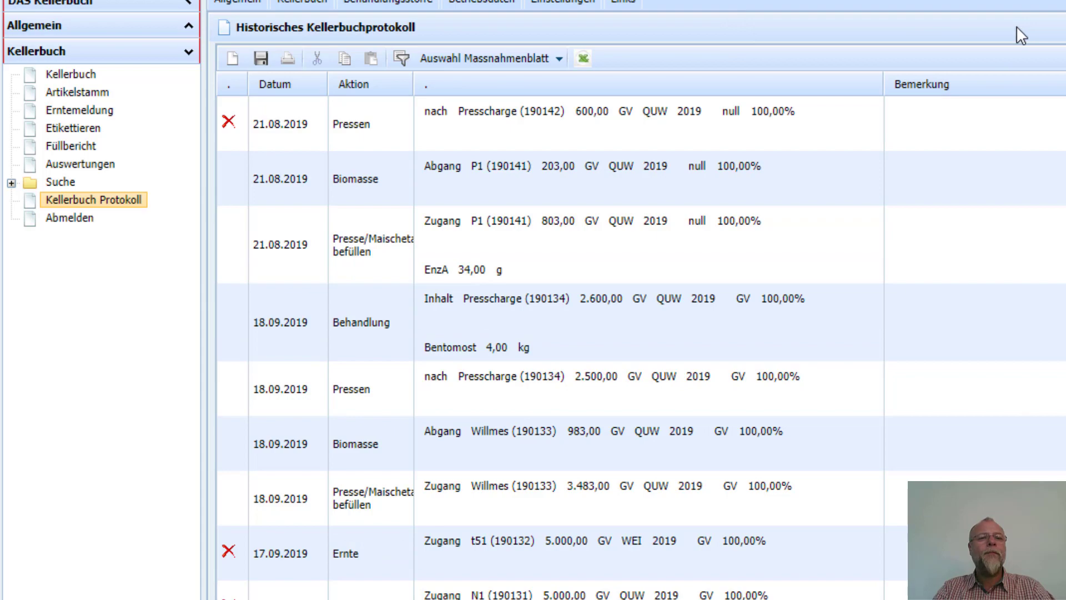
# Return to the container list, restart the sedimentation split of GV press batch 190135, and accept the full 2.600 litres as withdrawal
pyautogui.click(105, 99)
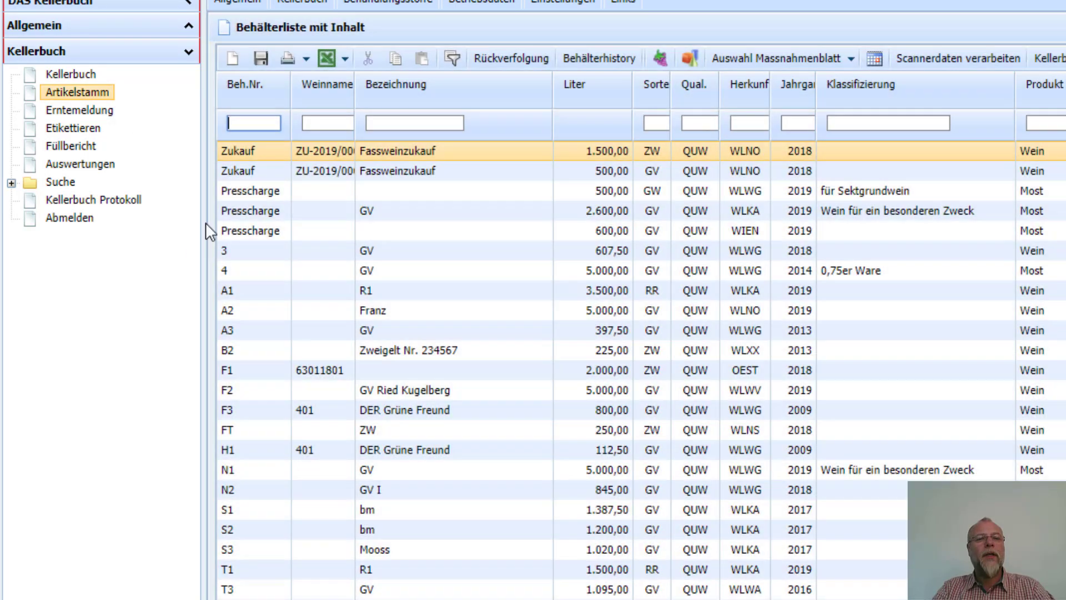
pyautogui.click(431, 213)
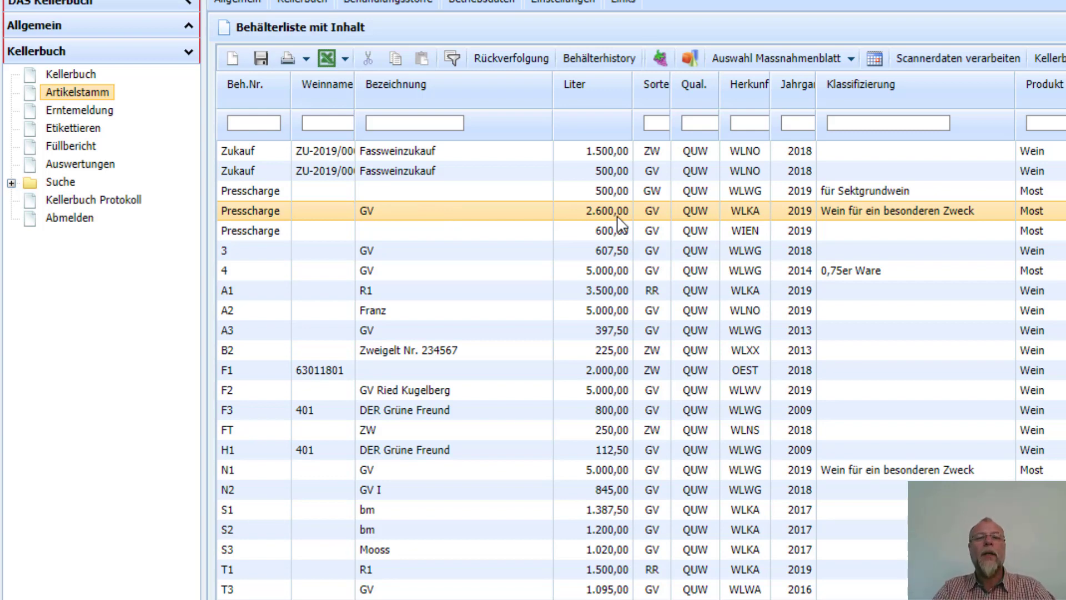
pyautogui.doubleClick(483, 216)
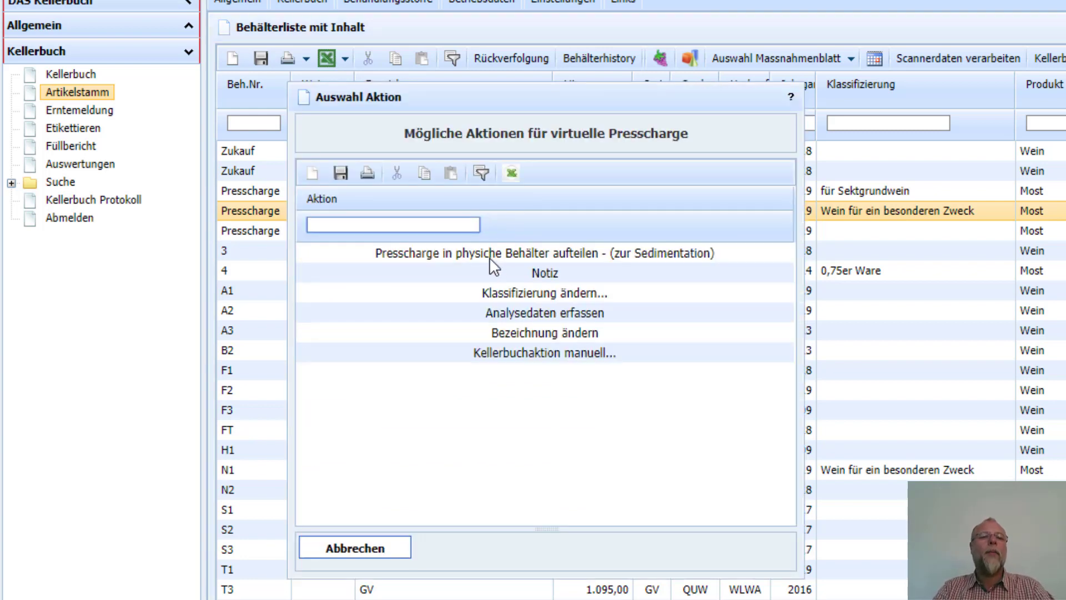
pyautogui.click(491, 254)
pyautogui.doubleClick(490, 254)
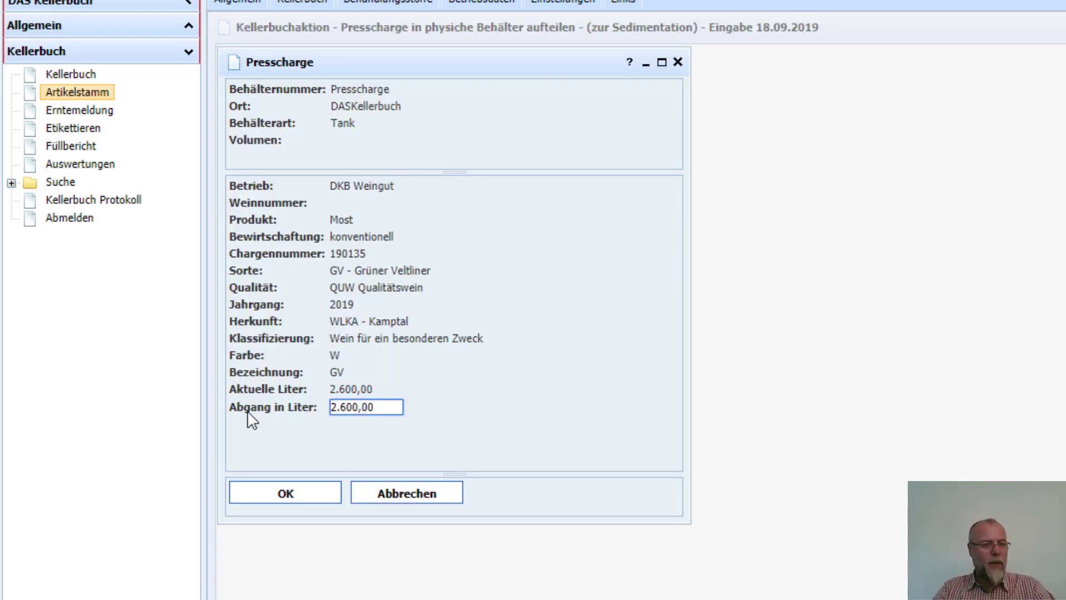
pyautogui.click(293, 495)
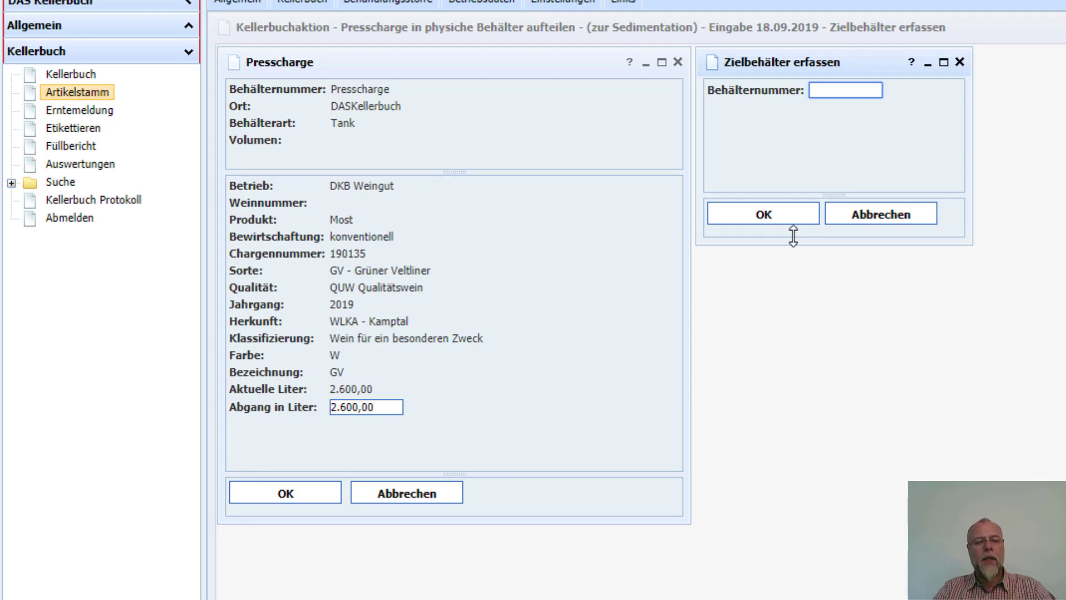
# Choose tank T105 in the Tankhalle as target container and assign 2400 litres of the press batch to it
pyautogui.write('t')
pyautogui.click(792, 215)
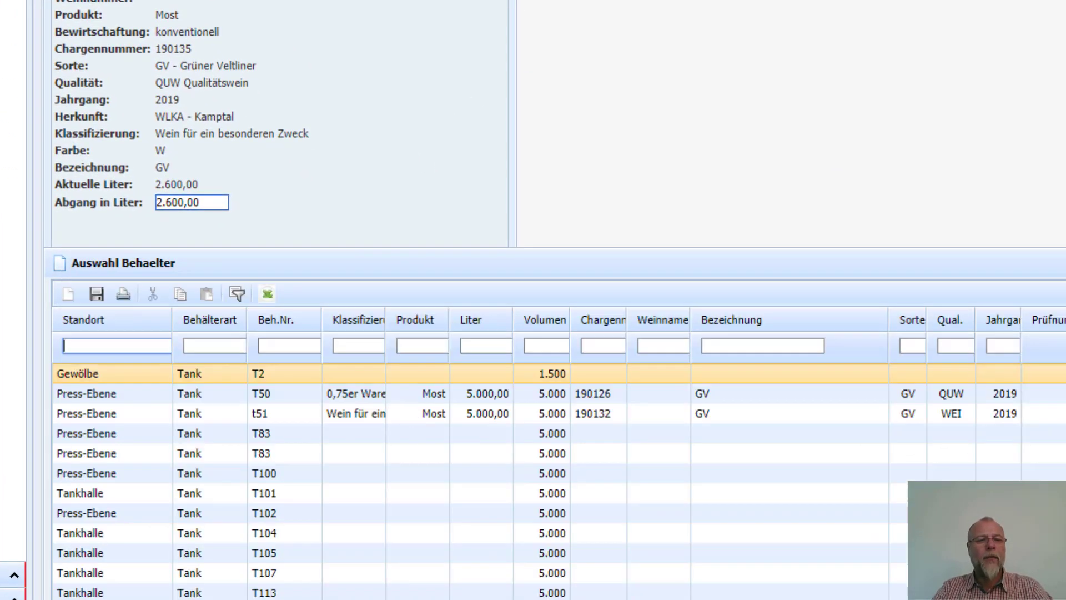
pyautogui.doubleClick(225, 552)
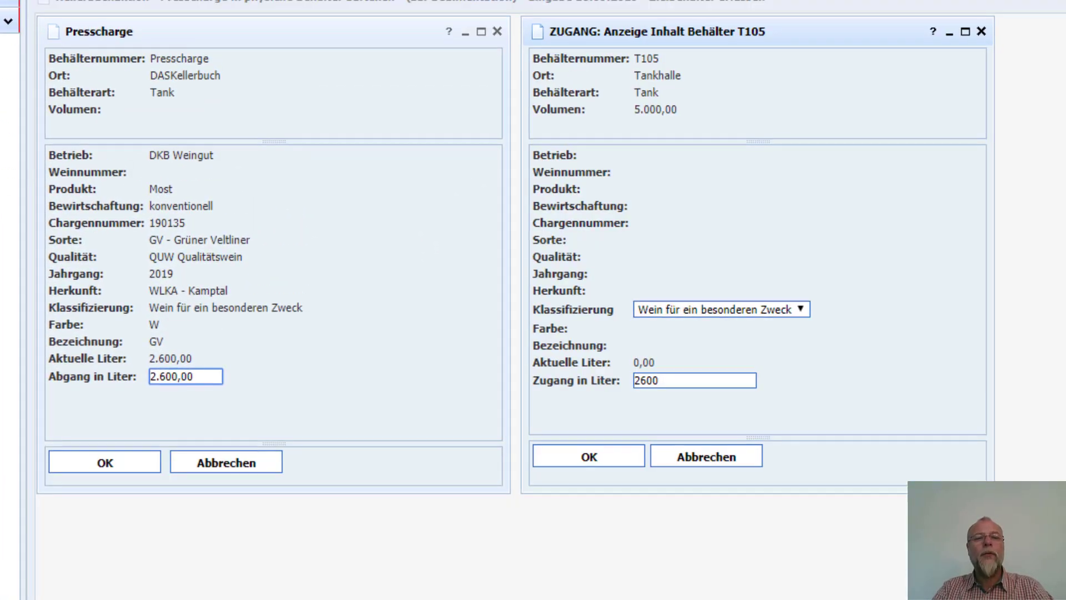
pyautogui.press('Tab')
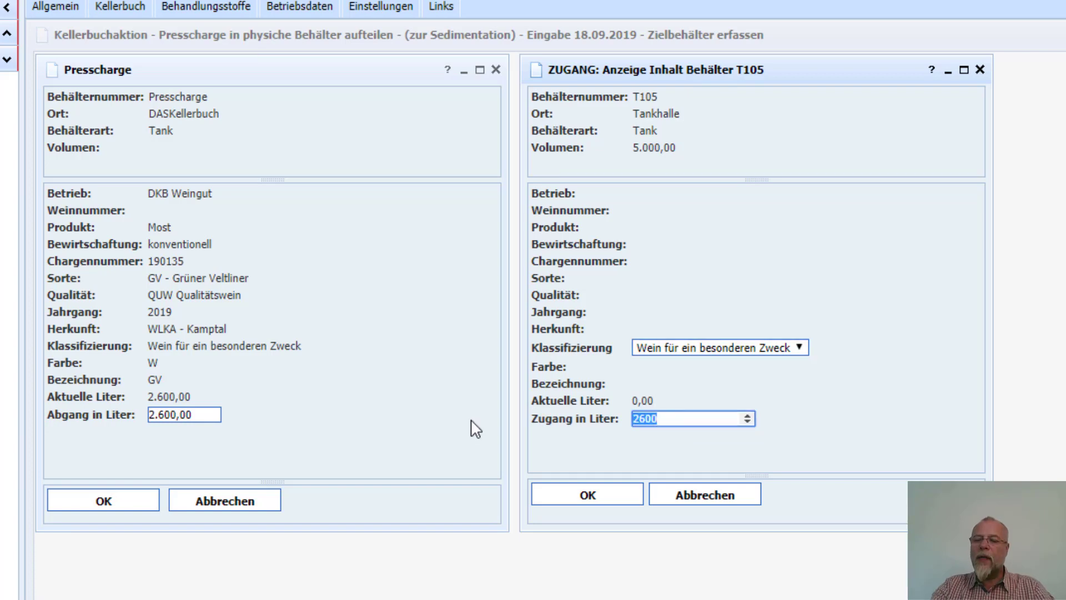
pyautogui.write('2400')
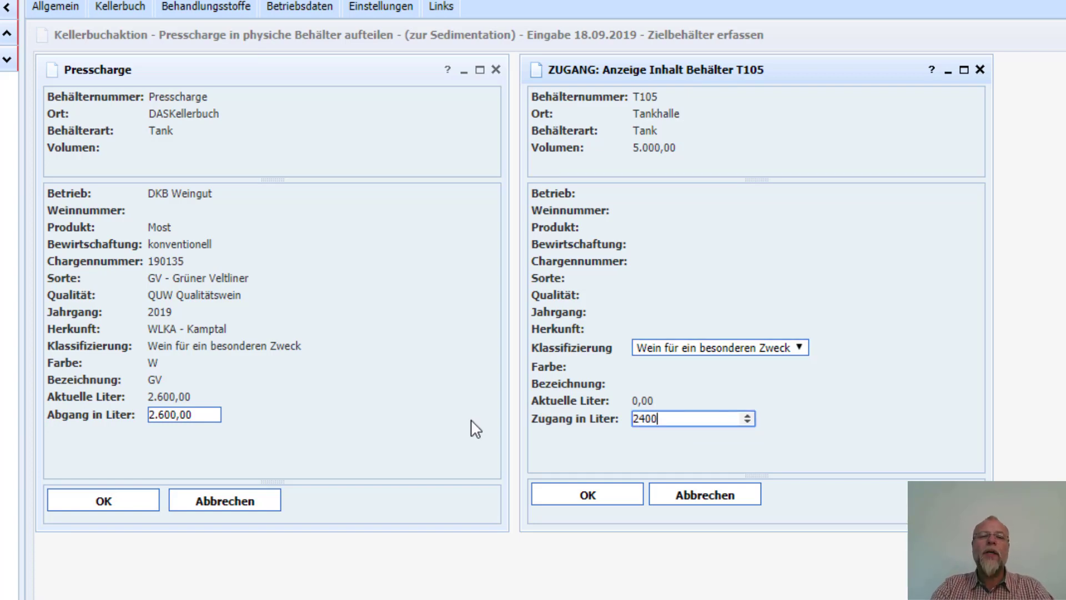
pyautogui.click(587, 494)
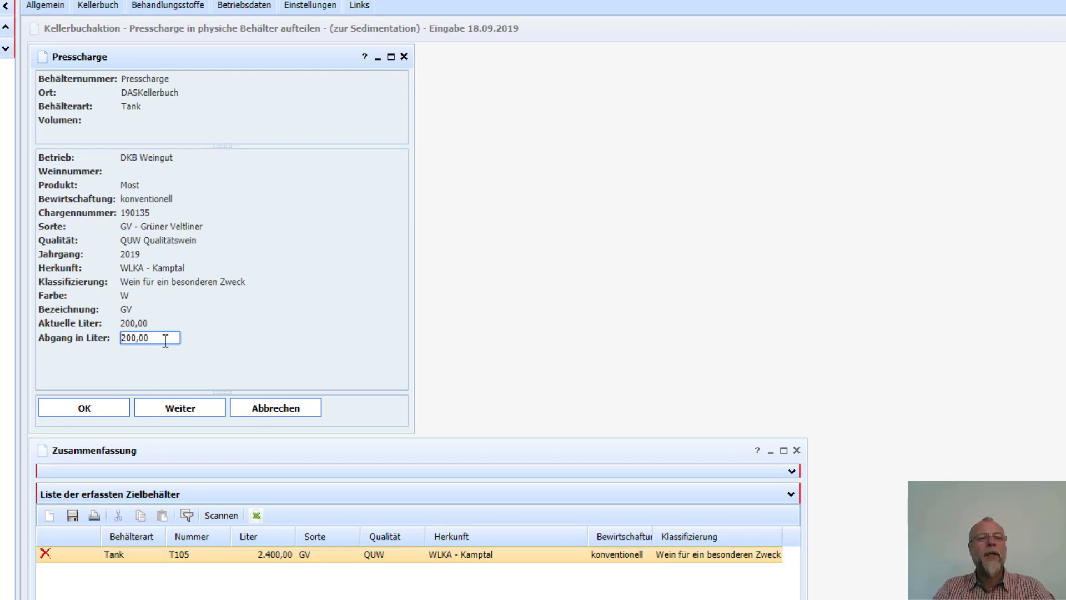
# Add tank T102 on the Press-Ebene as second target container and set its intake to 250 litres
pyautogui.moveTo(166, 340); pyautogui.dragTo(120, 341)
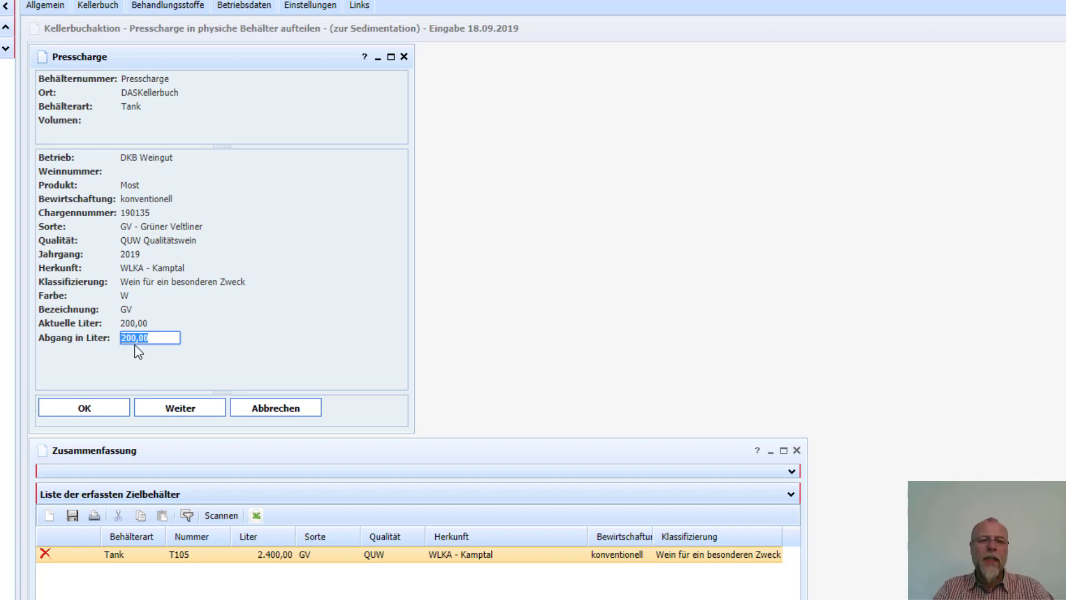
pyautogui.click(96, 407)
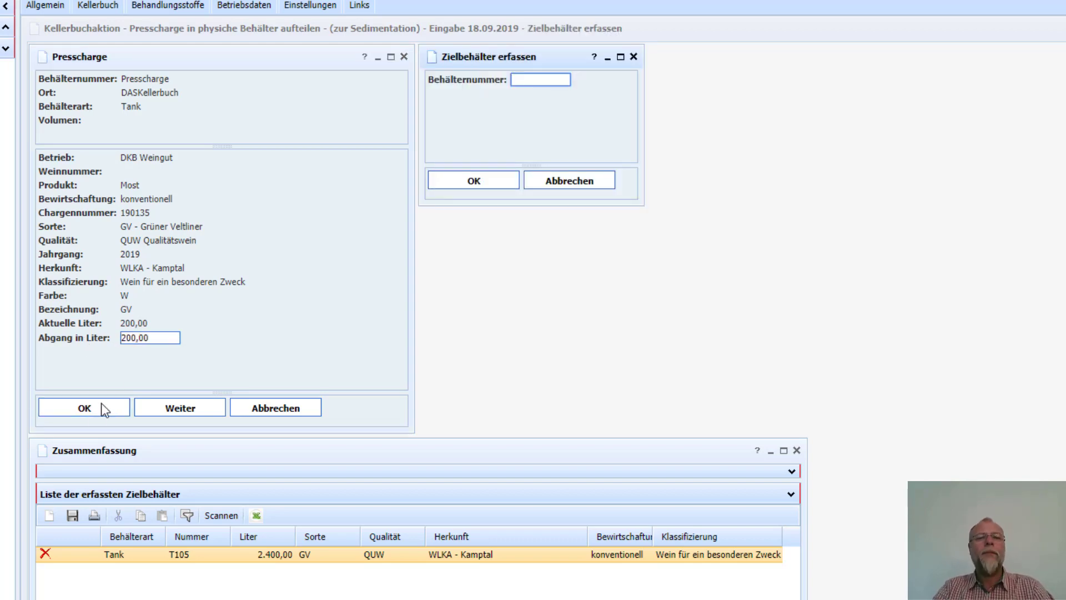
pyautogui.write('t')
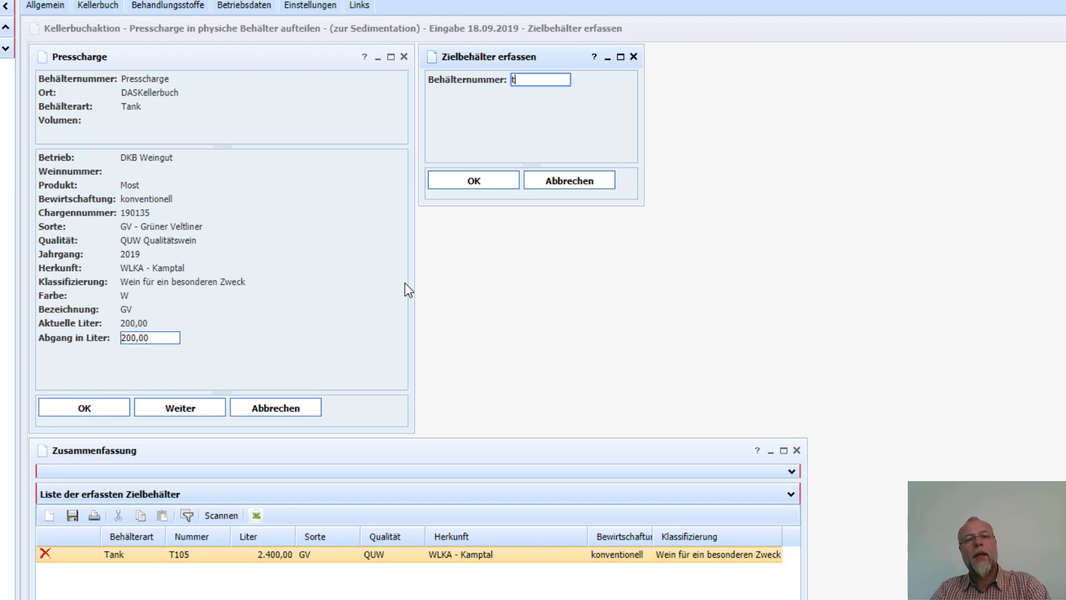
pyautogui.click(498, 185)
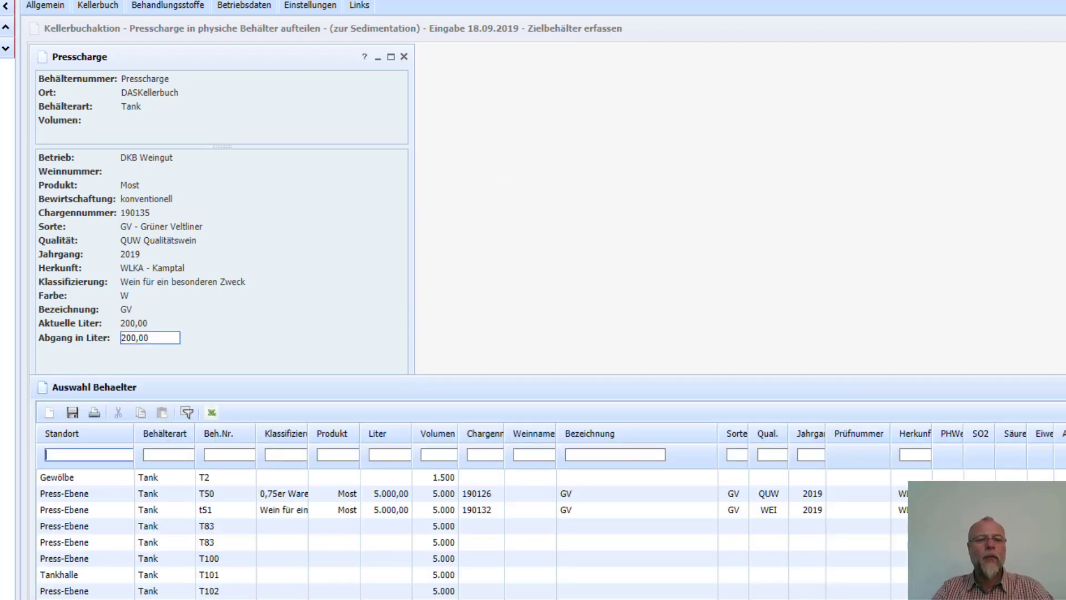
pyautogui.doubleClick(189, 592)
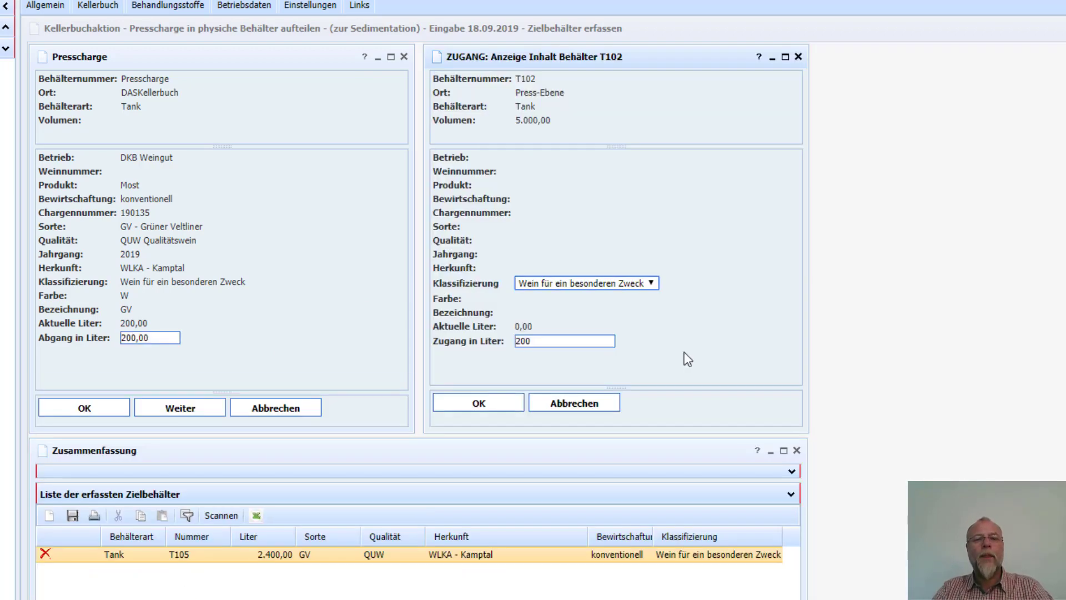
pyautogui.click(552, 340)
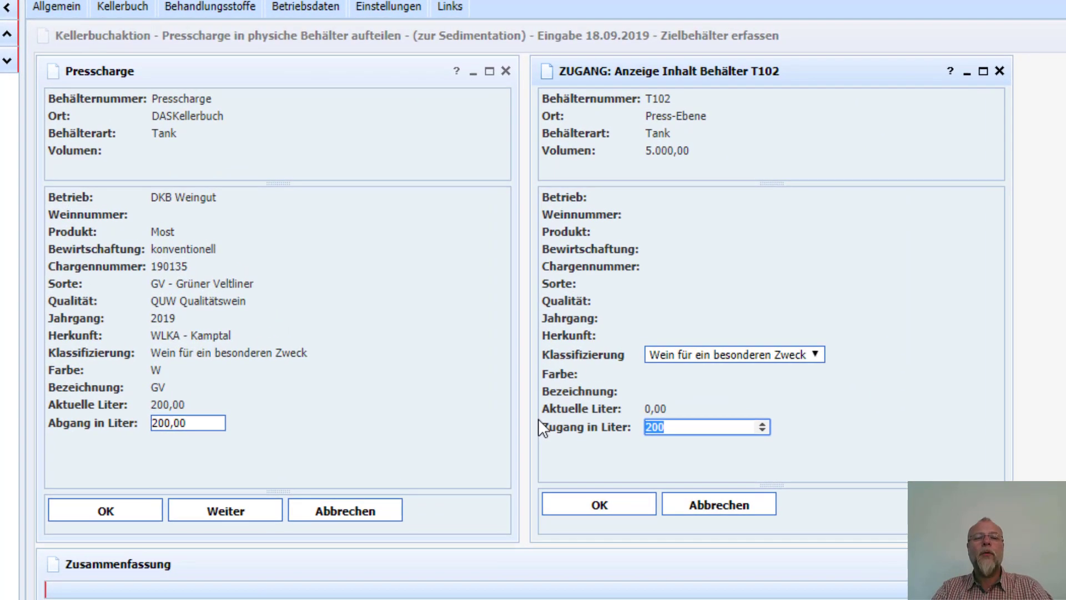
pyautogui.write('250')
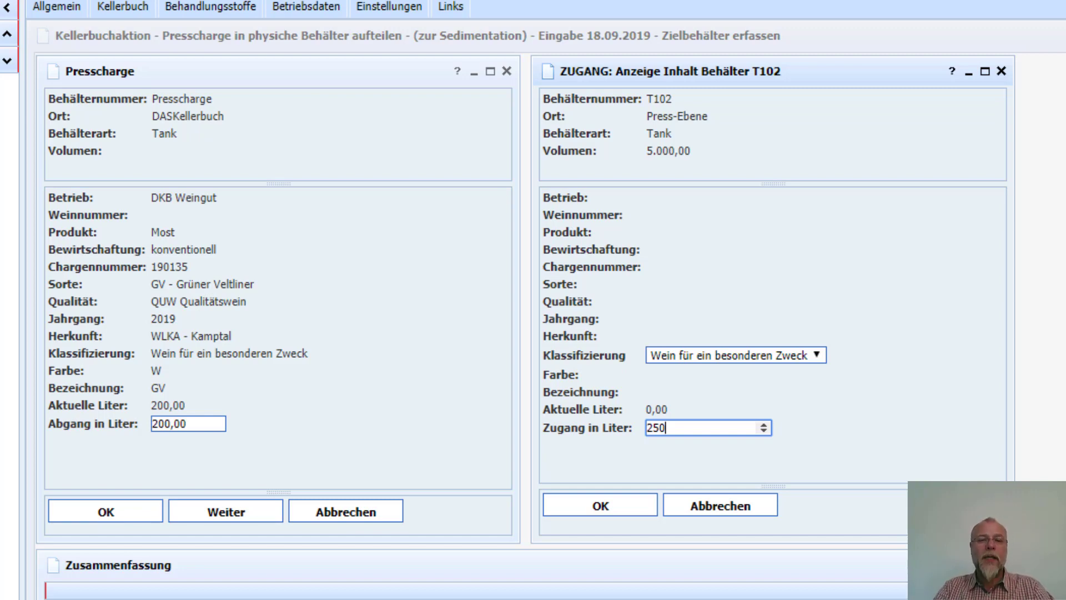
pyautogui.click(625, 496)
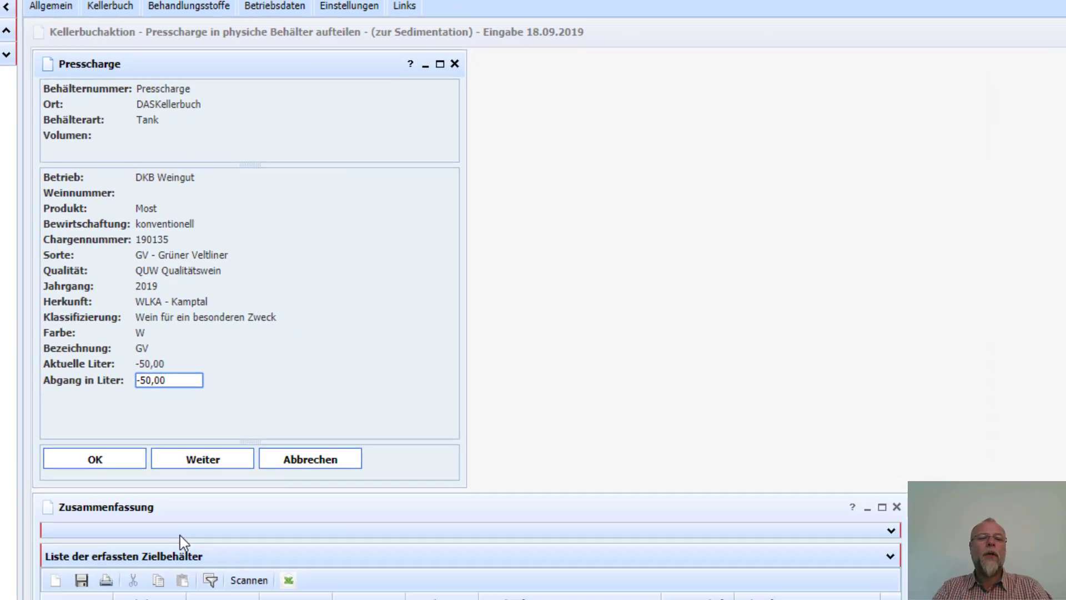
# Proceed with the two target tanks, agree to raise the yield rate (Ausbeutesatz) by the difference, and acknowledge the biomass booking
pyautogui.click(181, 409)
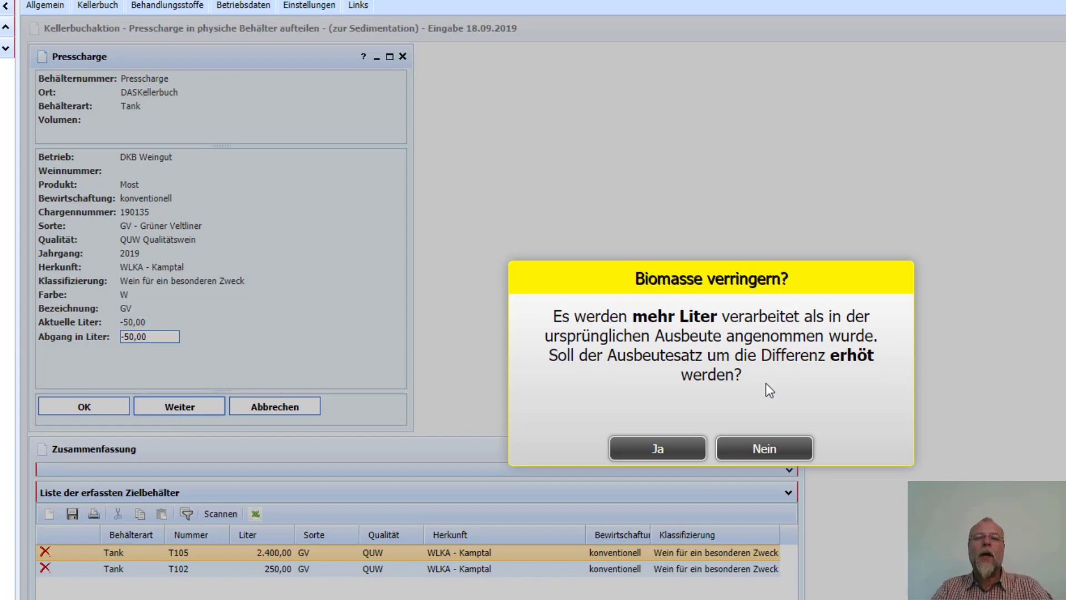
pyautogui.click(659, 451)
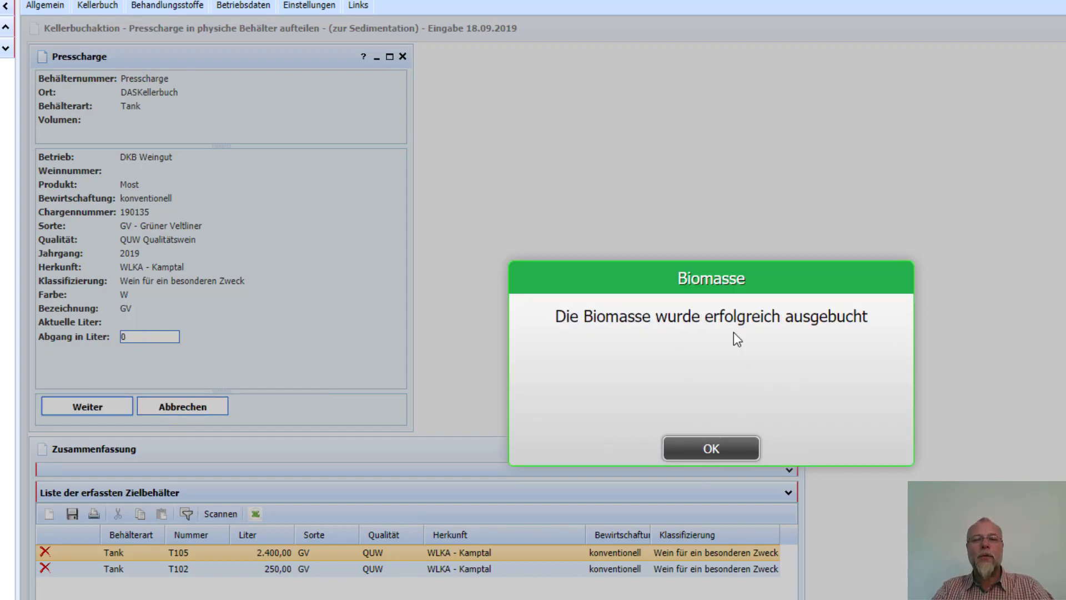
pyautogui.click(703, 450)
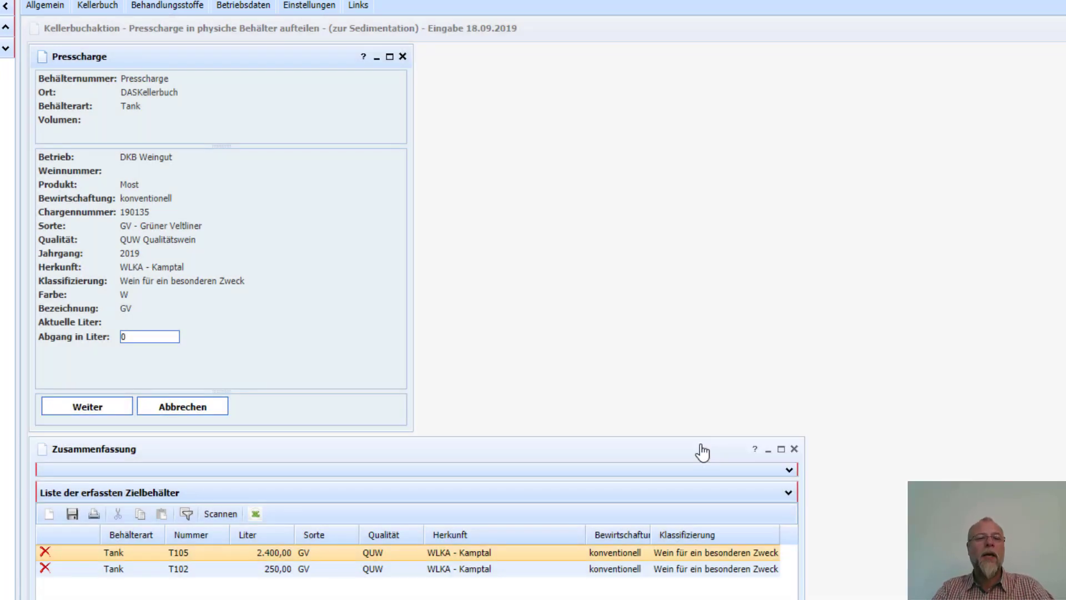